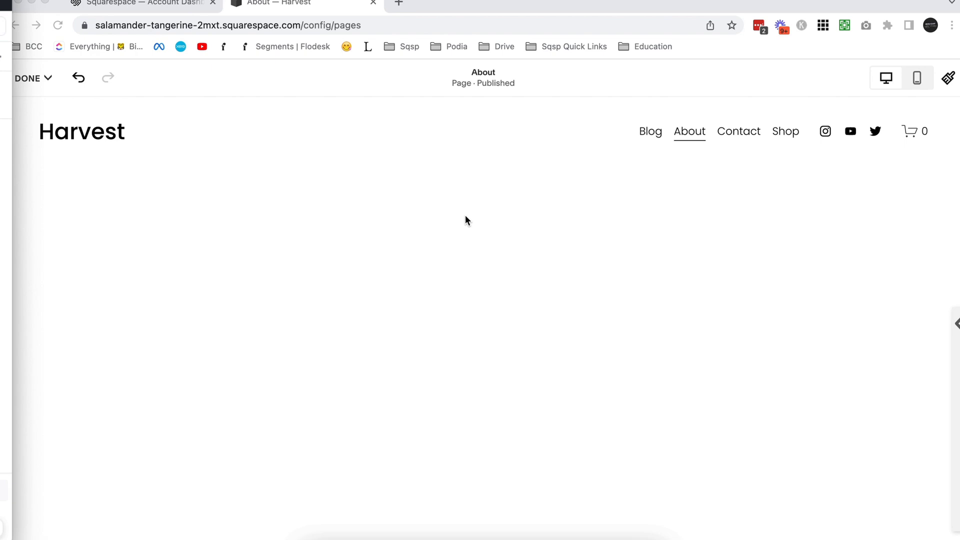
Add a Shape block to the empty top section by searching 'sha' in the block list
left_click(450, 242)
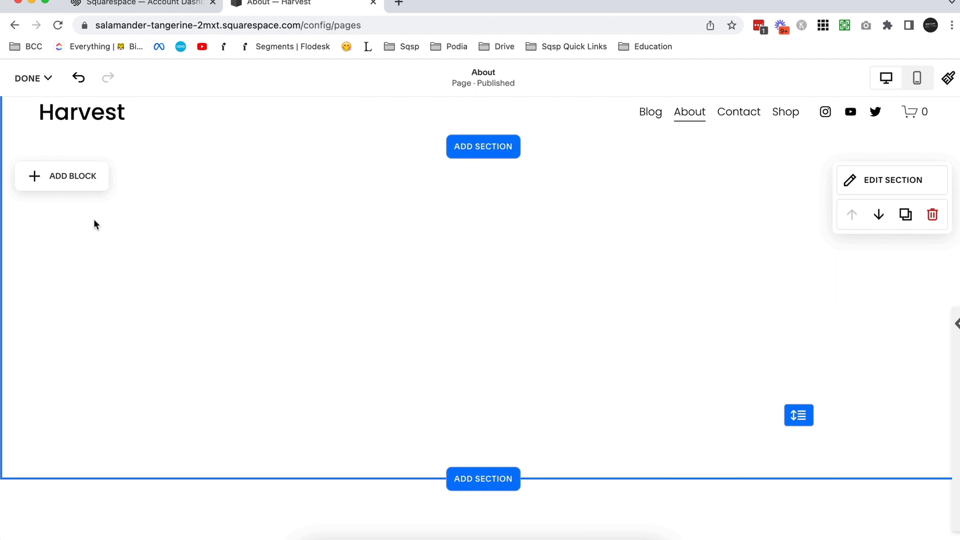
left_click(68, 175)
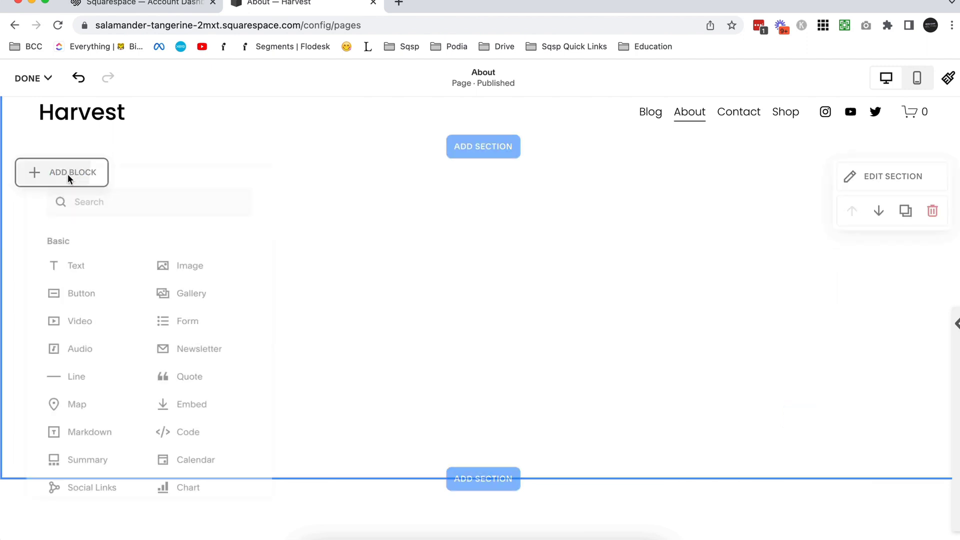
left_click(142, 189)
type("sa")
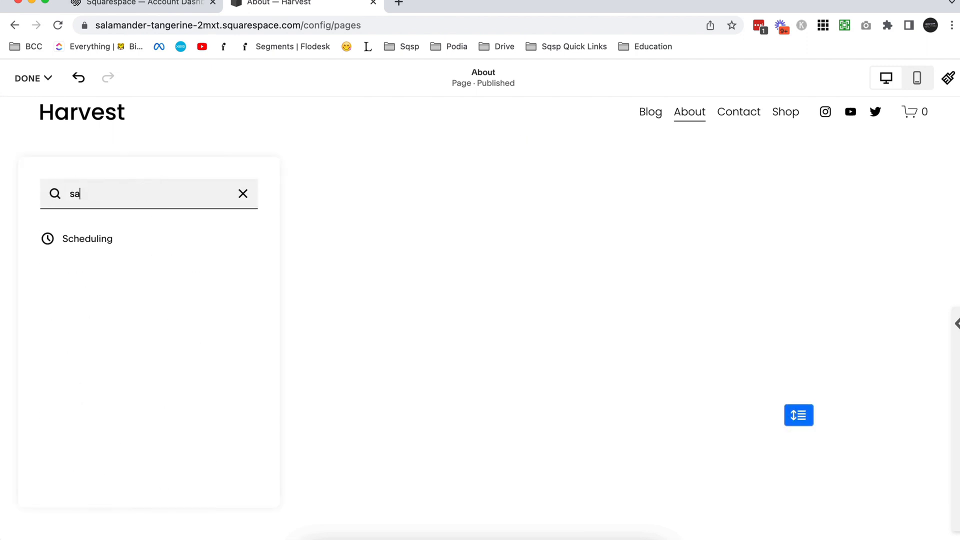
key("BackSpace")
type("ha")
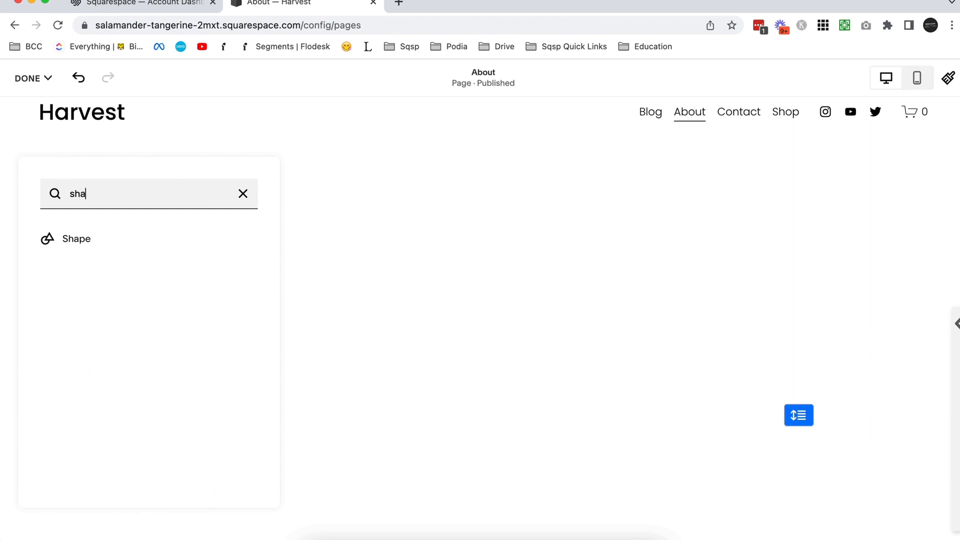
left_click(75, 239)
Move the shape block just left of centre and resize it into a roughly square block
left_click_drag(163, 265, 438, 272)
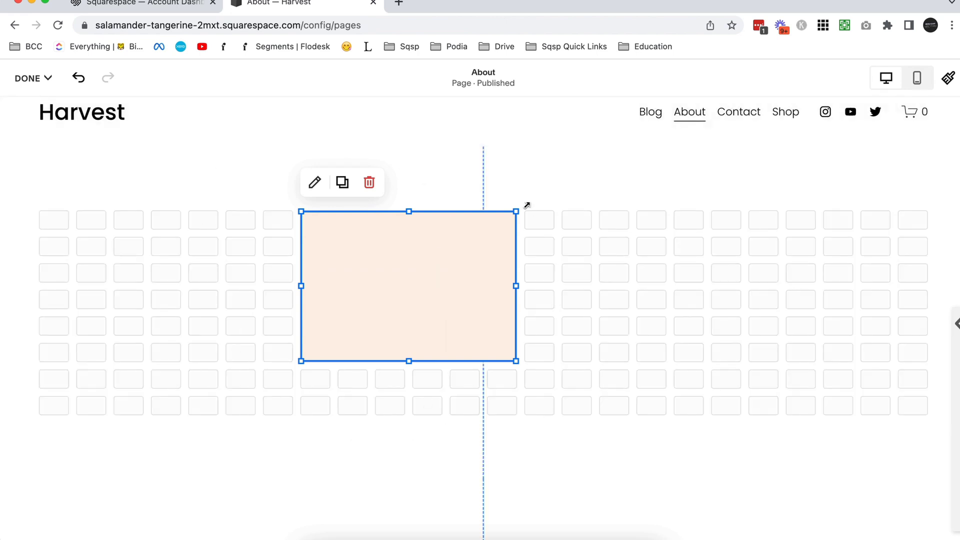
left_click_drag(403, 354, 414, 392)
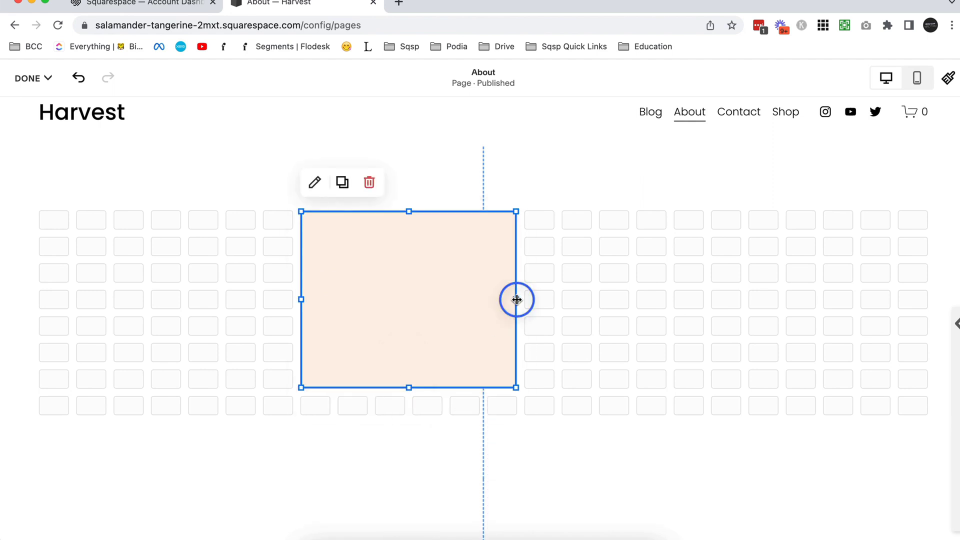
left_click_drag(515, 300, 431, 306)
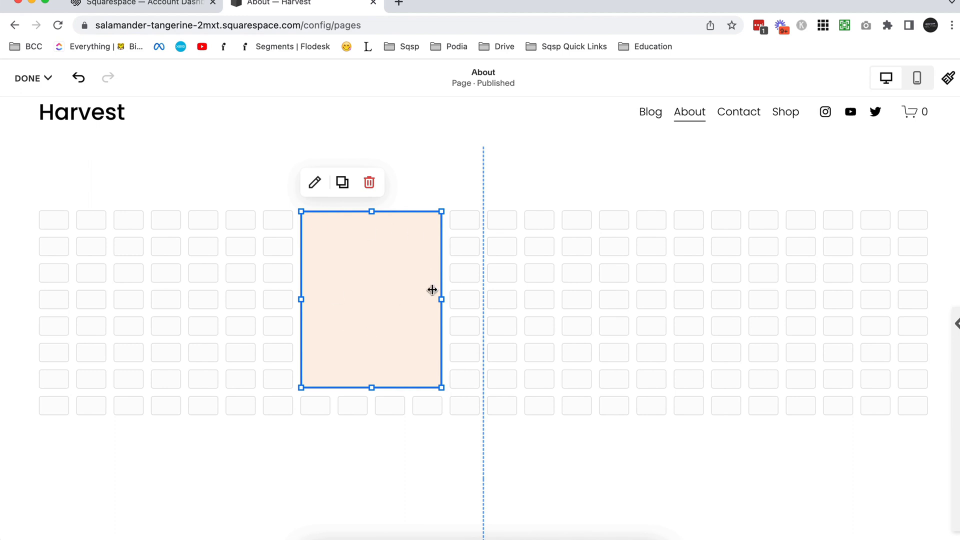
left_click_drag(442, 299, 483, 299)
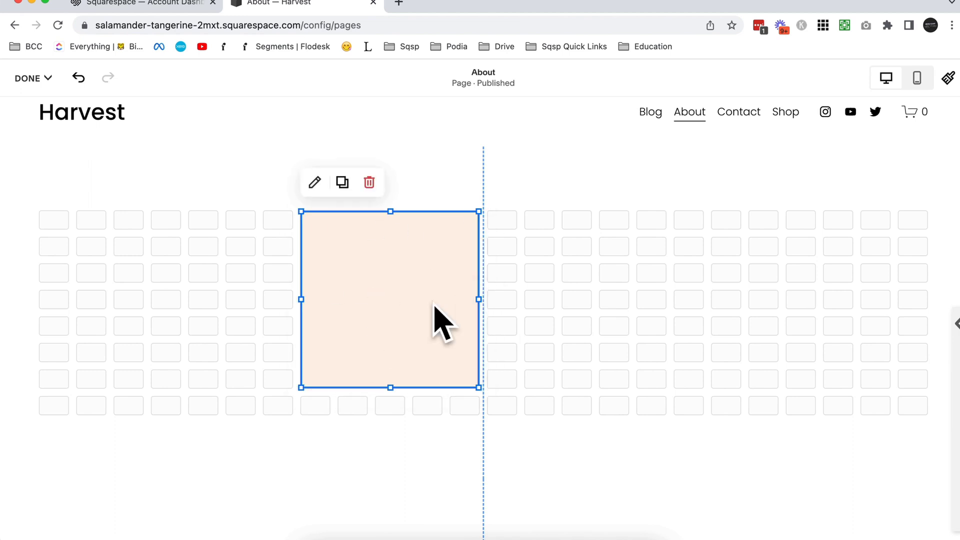
Change the peach block's shape from a plain rectangle to the rounded-top arch in Design settings
left_click(314, 182)
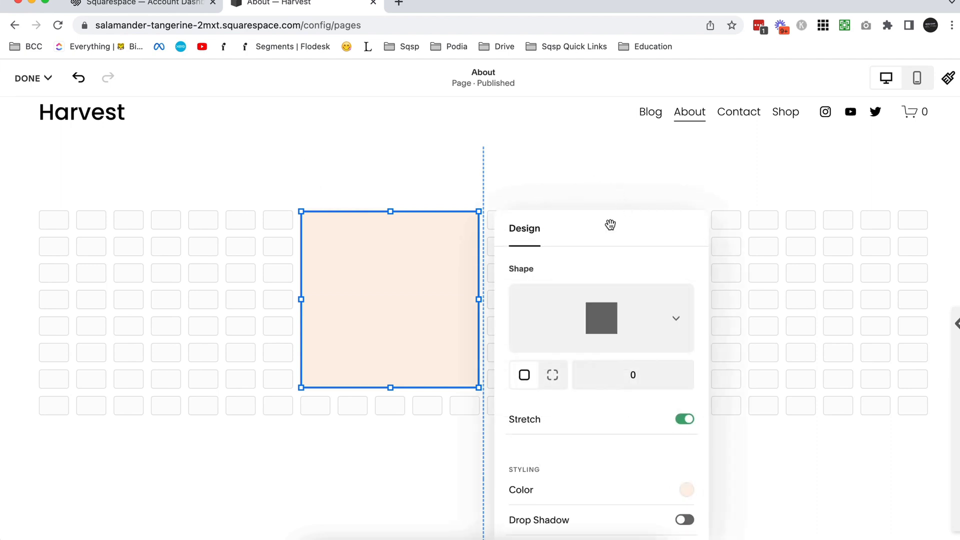
left_click_drag(610, 225, 606, 141)
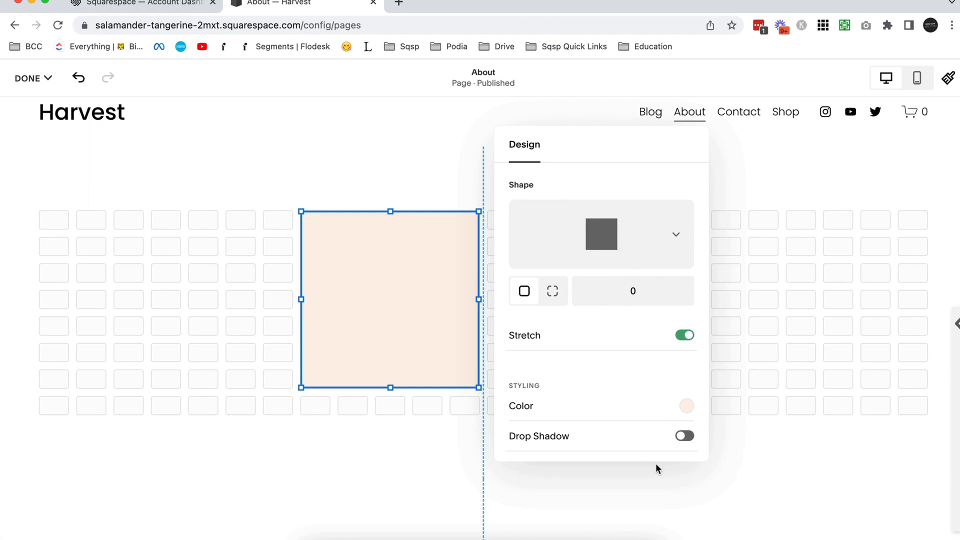
left_click(632, 230)
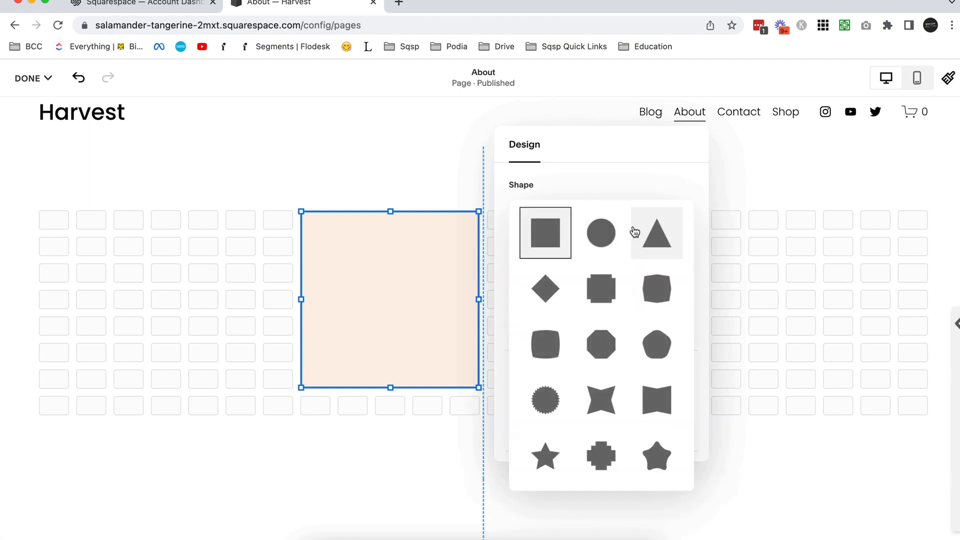
scroll(605, 395, "down", 5)
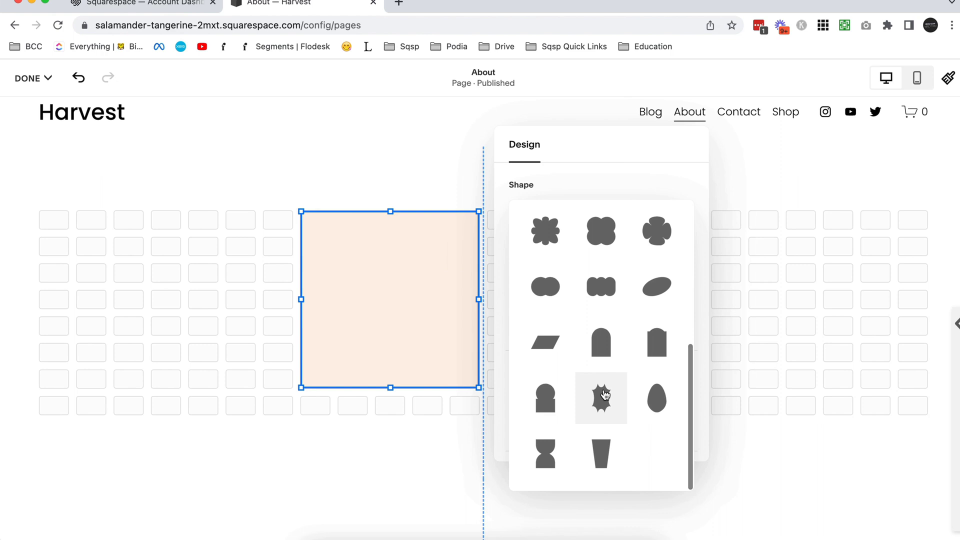
scroll(605, 394, "up", 4)
scroll(605, 395, "up", 1)
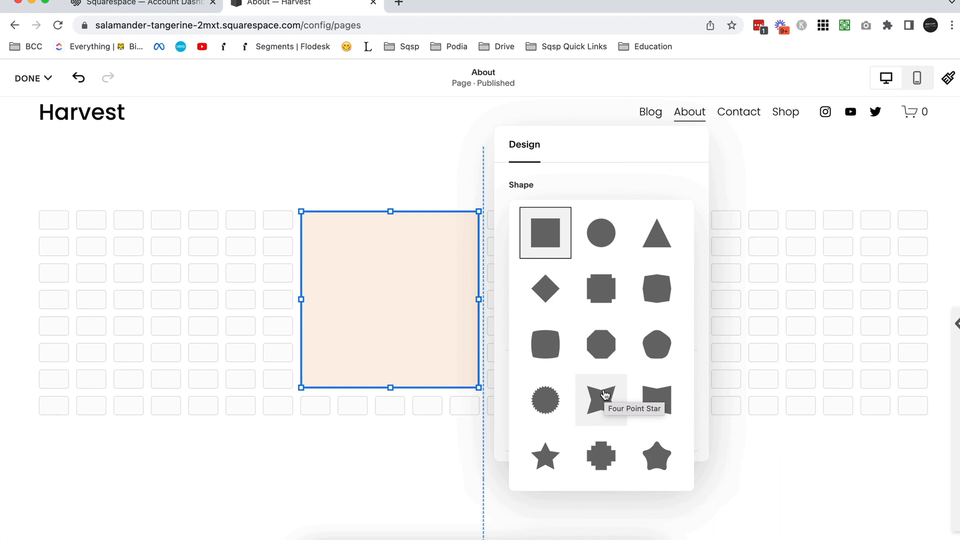
scroll(655, 313, "down", 5)
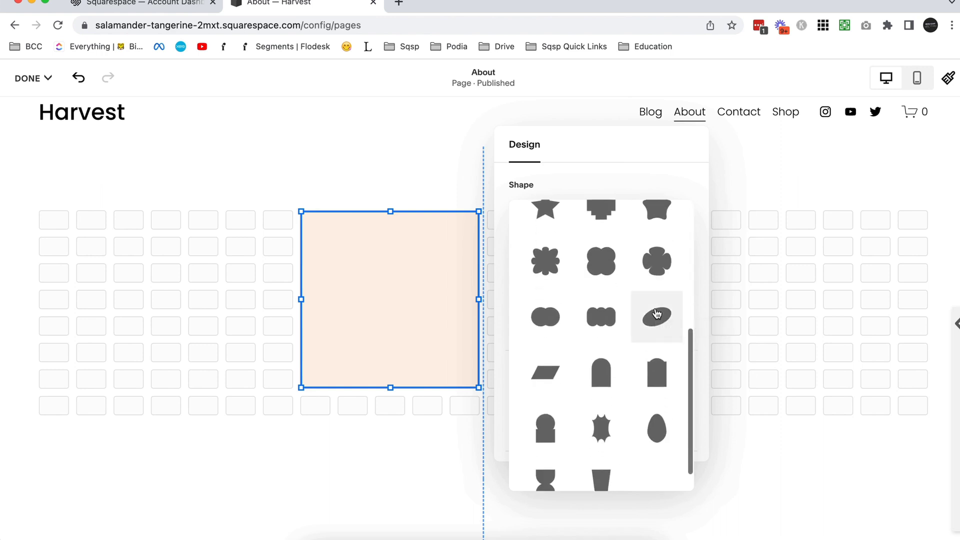
left_click(608, 355)
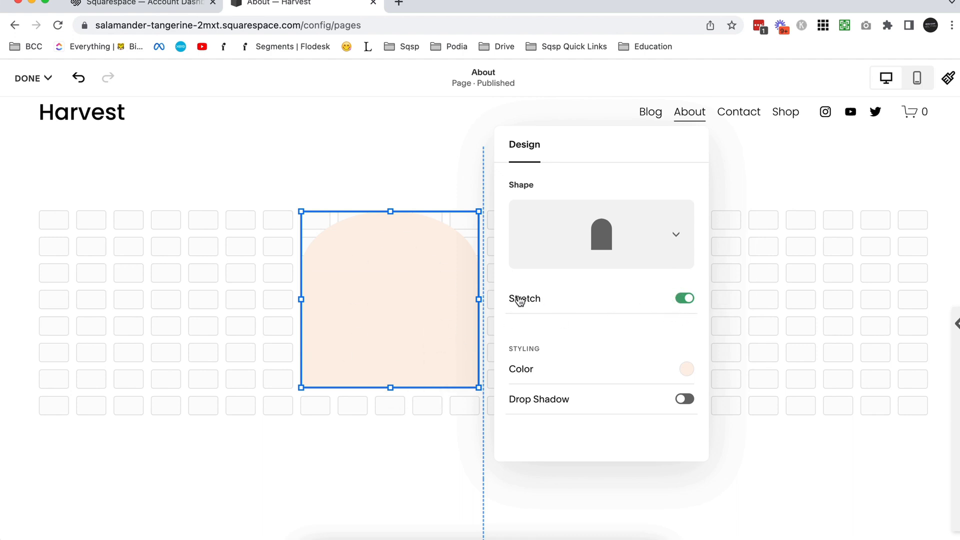
Keep the arch stretched, then resize it into a taller column a few columns further left
left_click(685, 299)
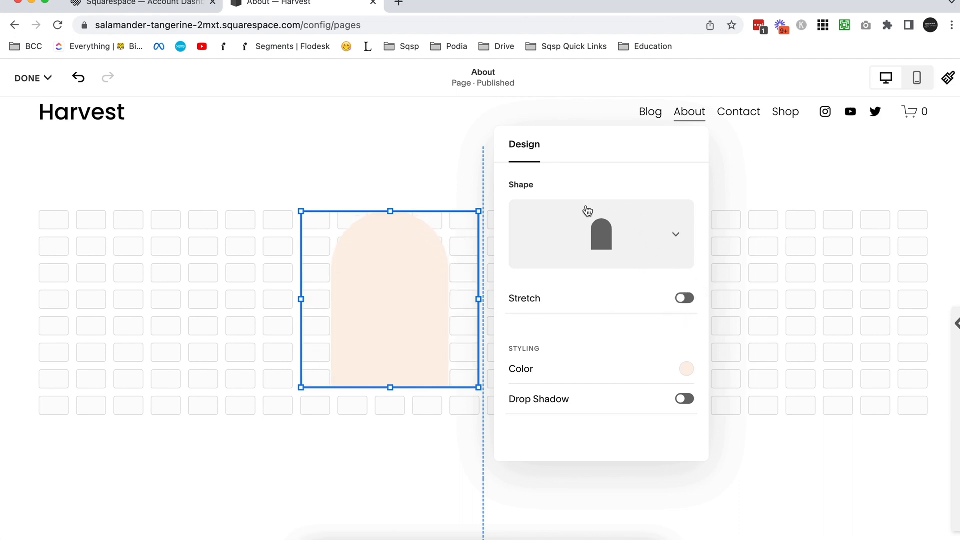
left_click(618, 236)
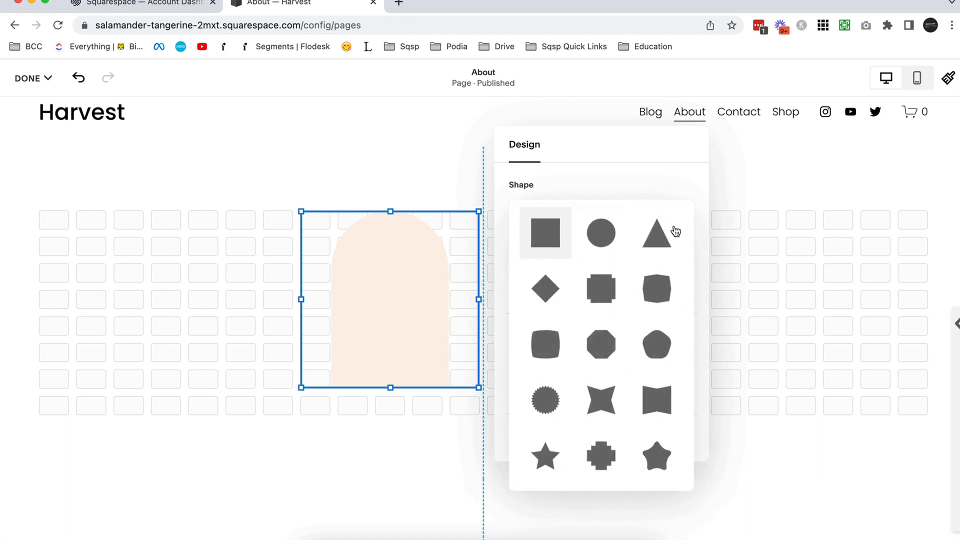
left_click(634, 178)
left_click(685, 300)
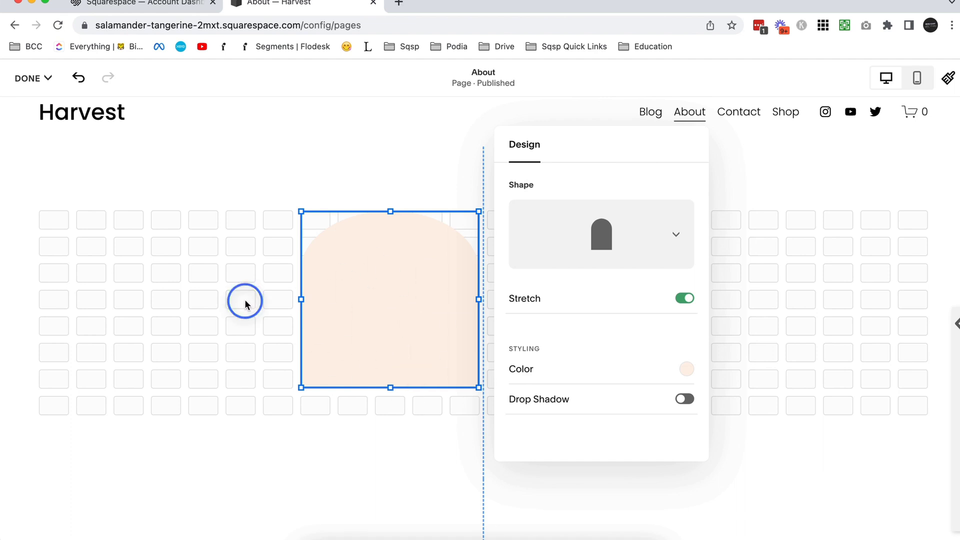
left_click(245, 299)
left_click(381, 364)
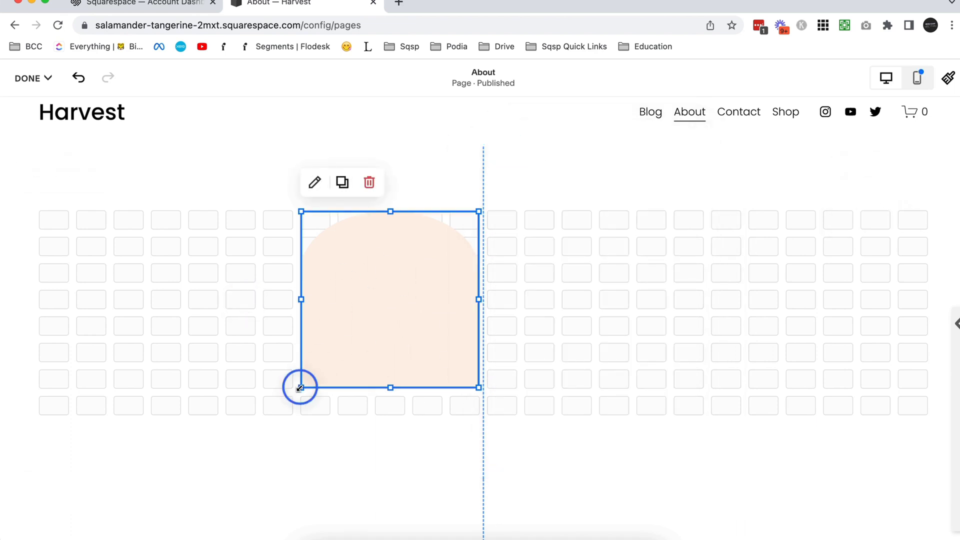
left_click_drag(299, 388, 265, 521)
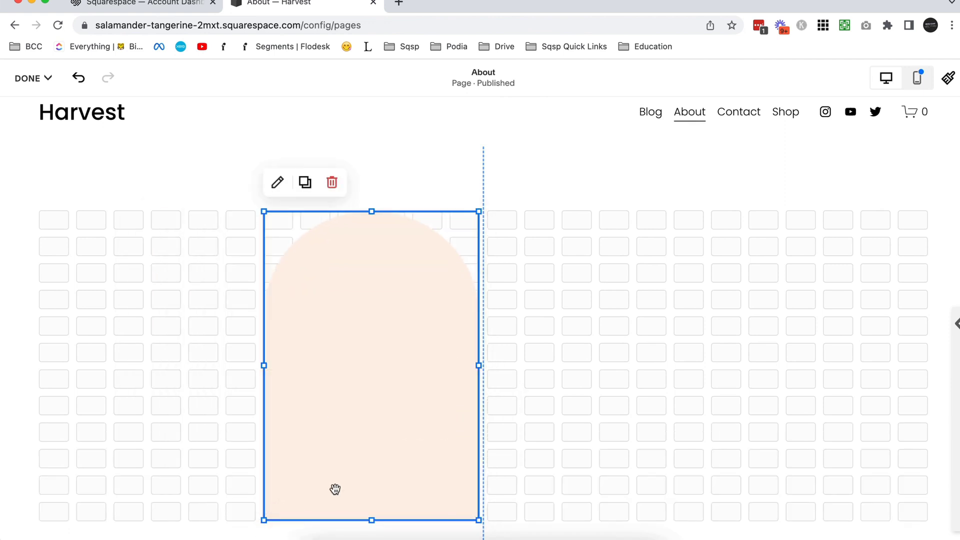
left_click_drag(278, 422, 261, 422)
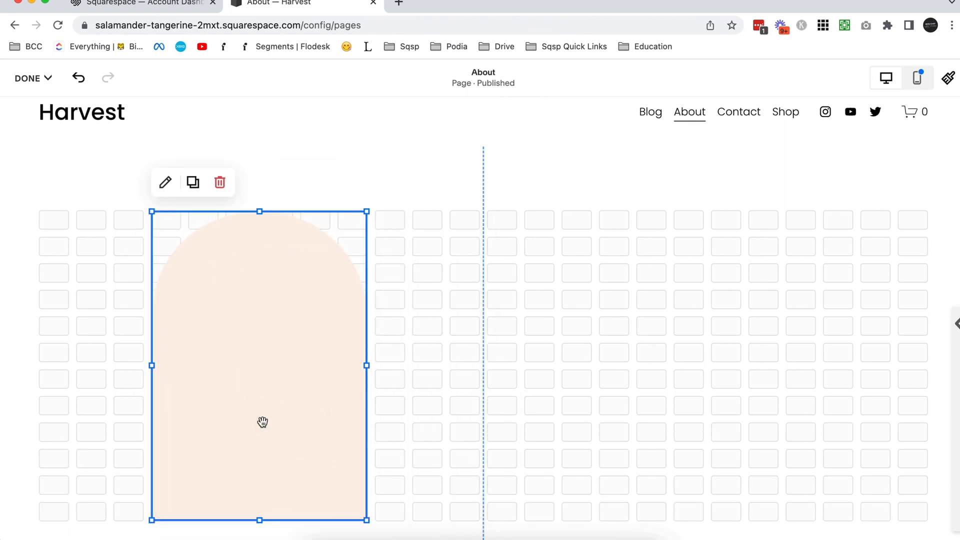
Change the arch shape to a diamond, then to a star
double_click(308, 309)
left_click(531, 313)
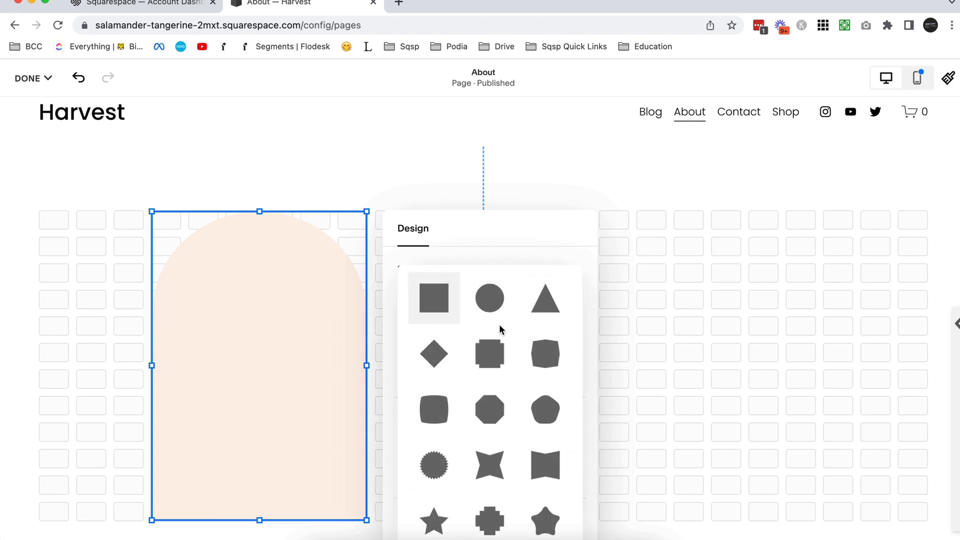
left_click(431, 353)
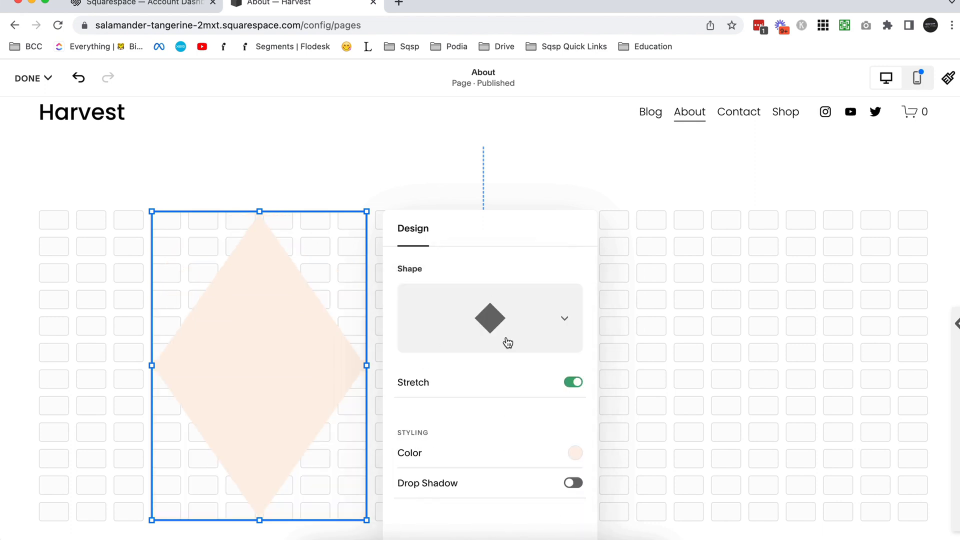
left_click(467, 310)
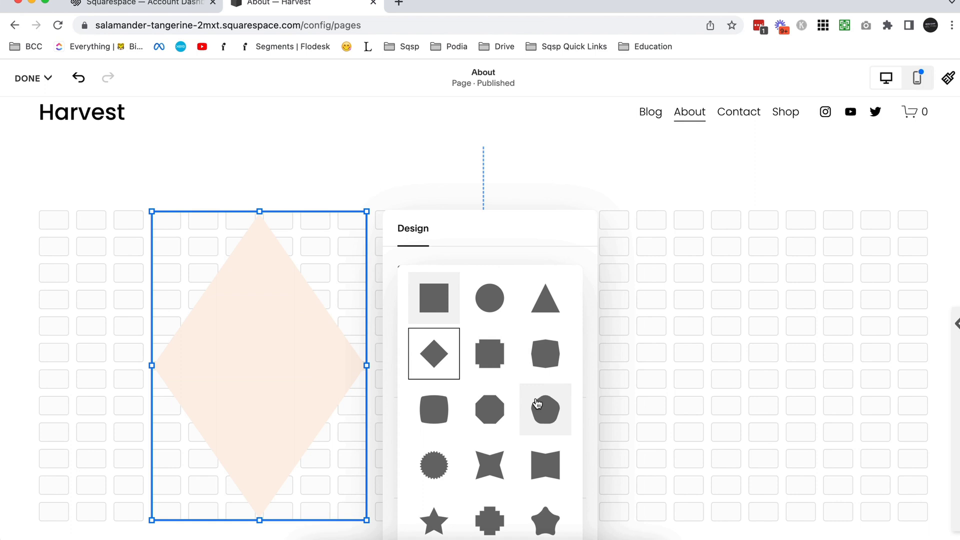
scroll(533, 398, "down", 2)
left_click(432, 438)
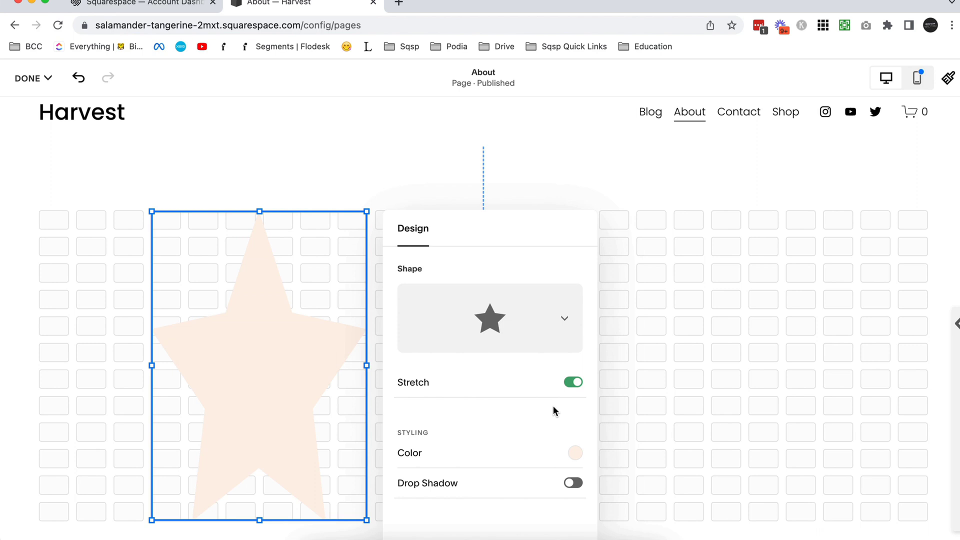
Turn off Stretch on the star and try coral, peach, navy and black palette colours
left_click(553, 390)
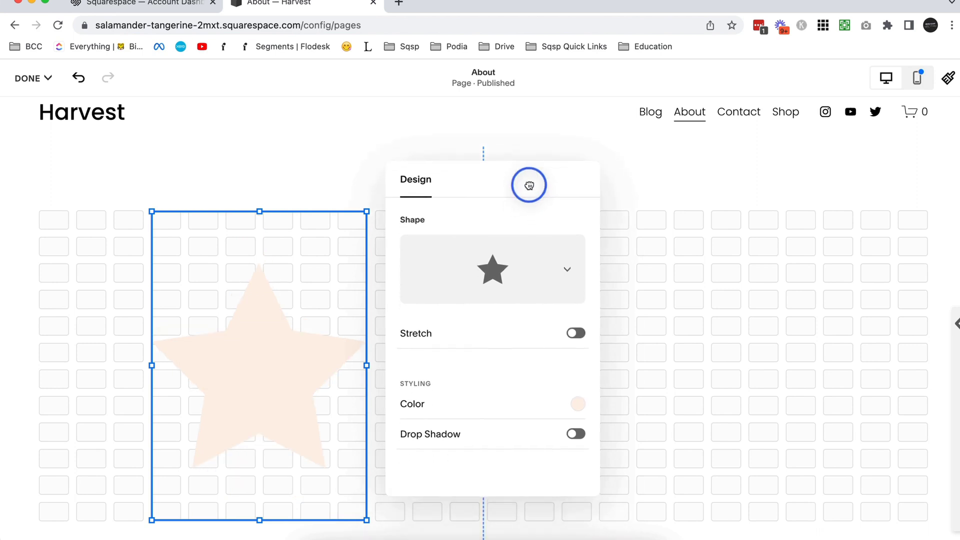
left_click(579, 407)
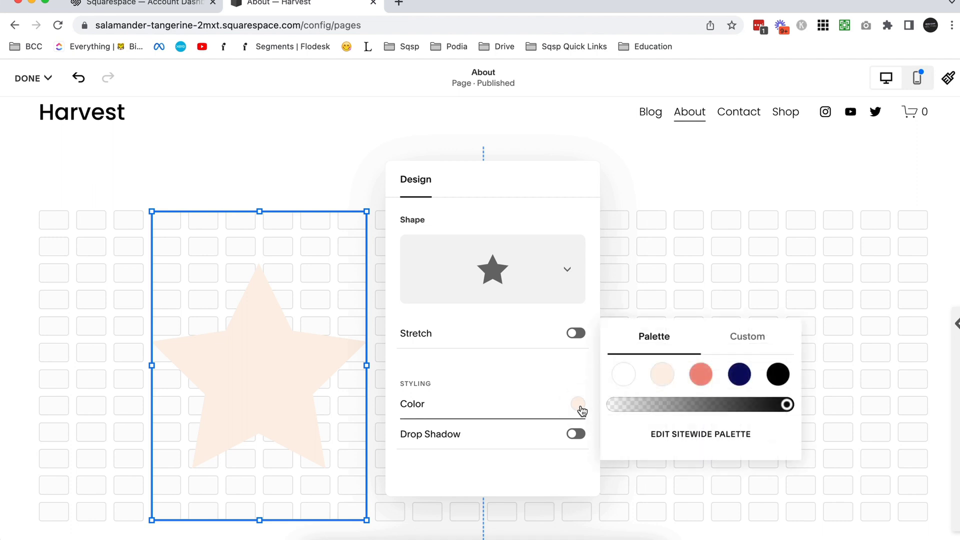
left_click(697, 374)
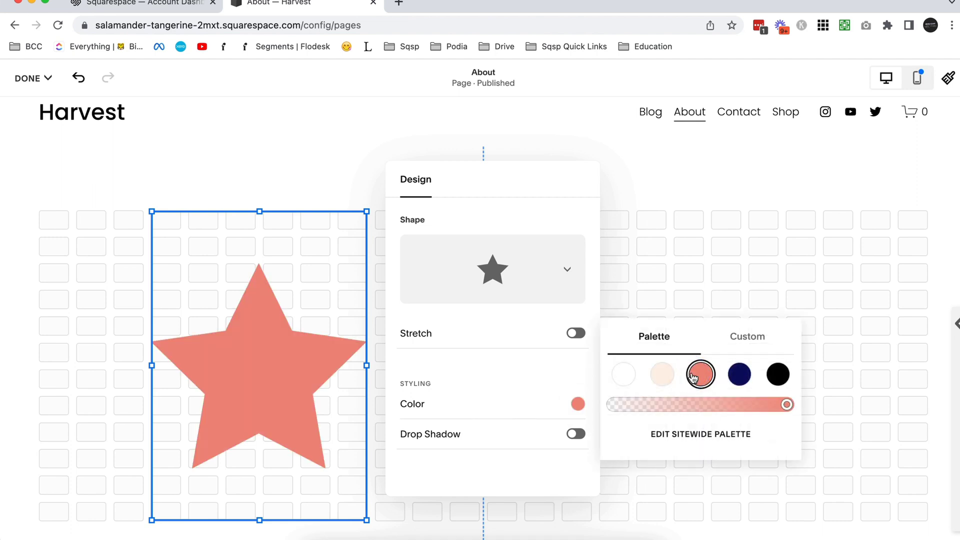
left_click(669, 377)
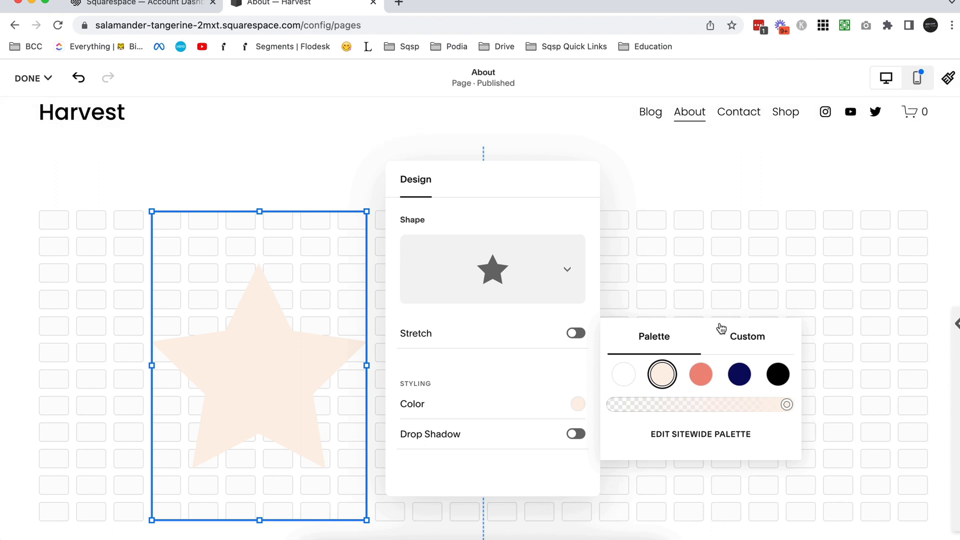
left_click(700, 374)
left_click(753, 377)
left_click(777, 374)
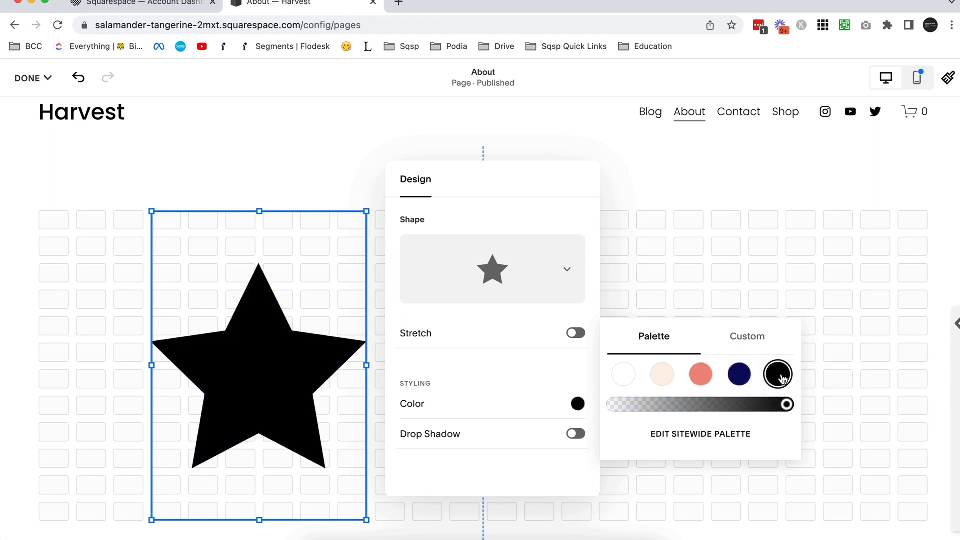
left_click(700, 374)
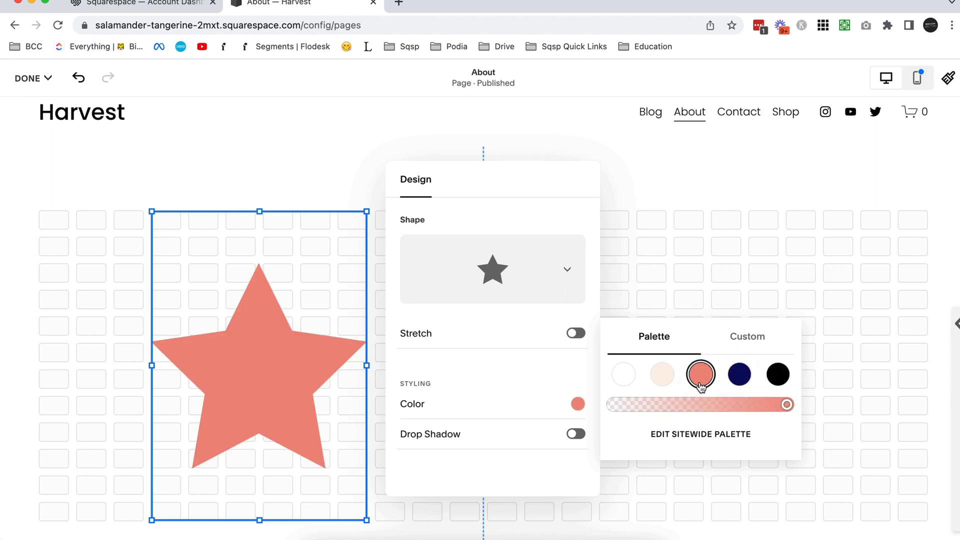
Try custom brown, pink and coral-red shades, then settle on the coral palette colour
left_click(743, 339)
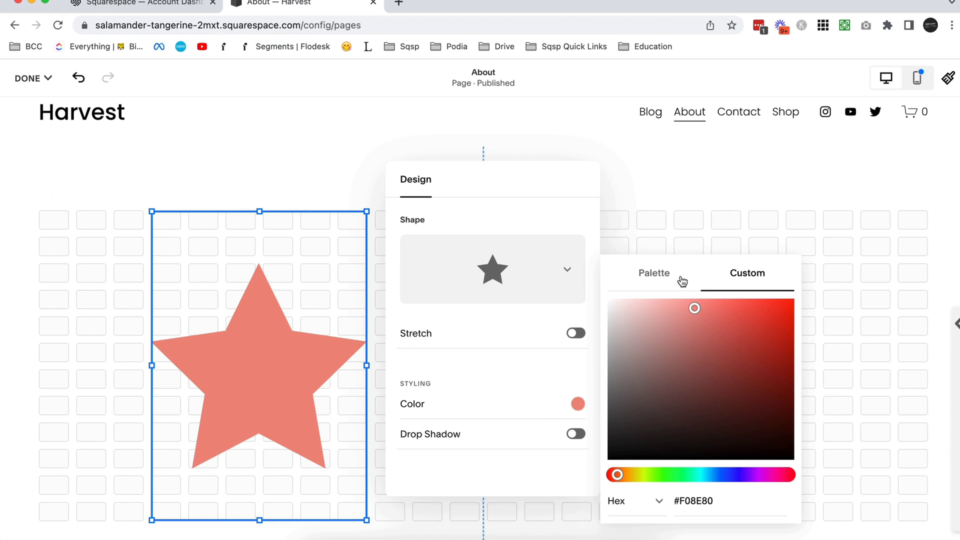
left_click(659, 273)
left_click(762, 335)
left_click_drag(762, 335, 658, 357)
left_click(640, 329)
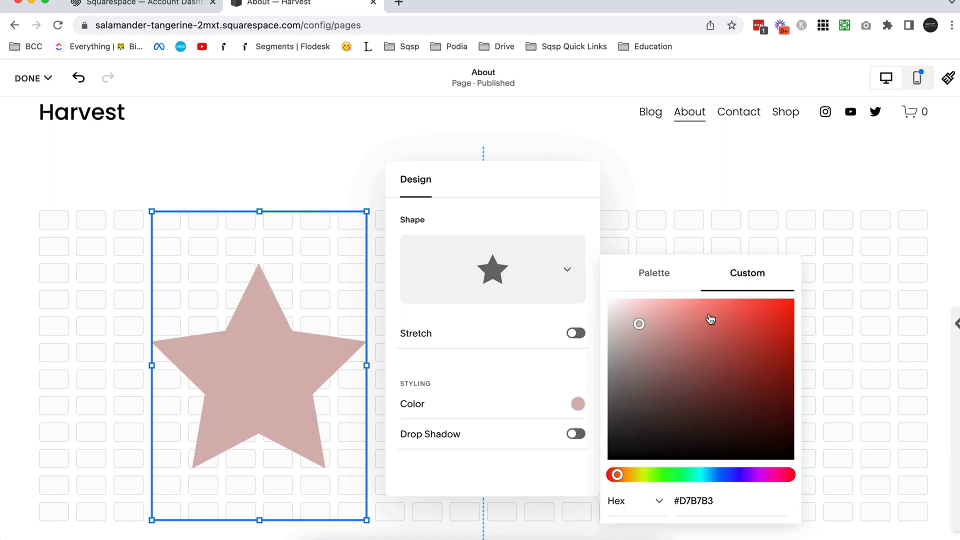
left_click(726, 312)
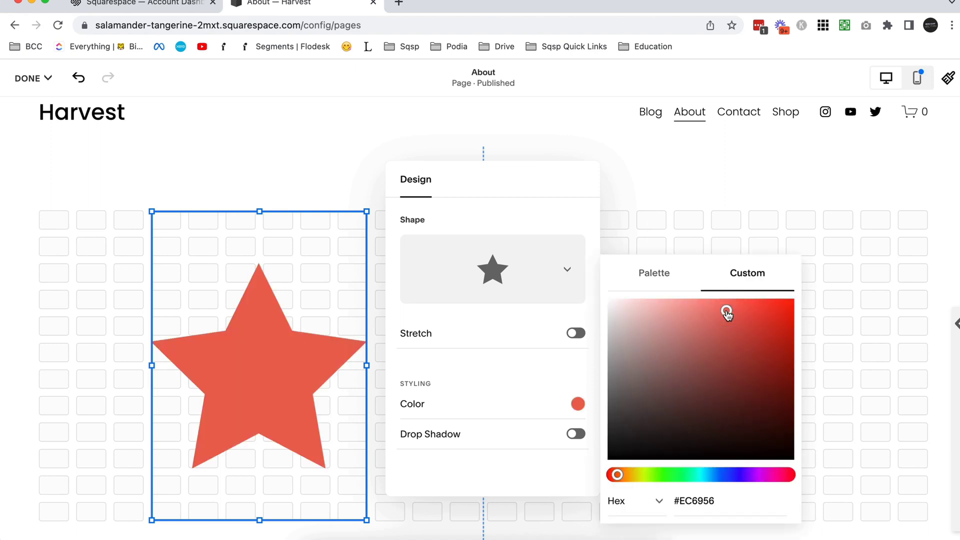
left_click(649, 276)
left_click(702, 375)
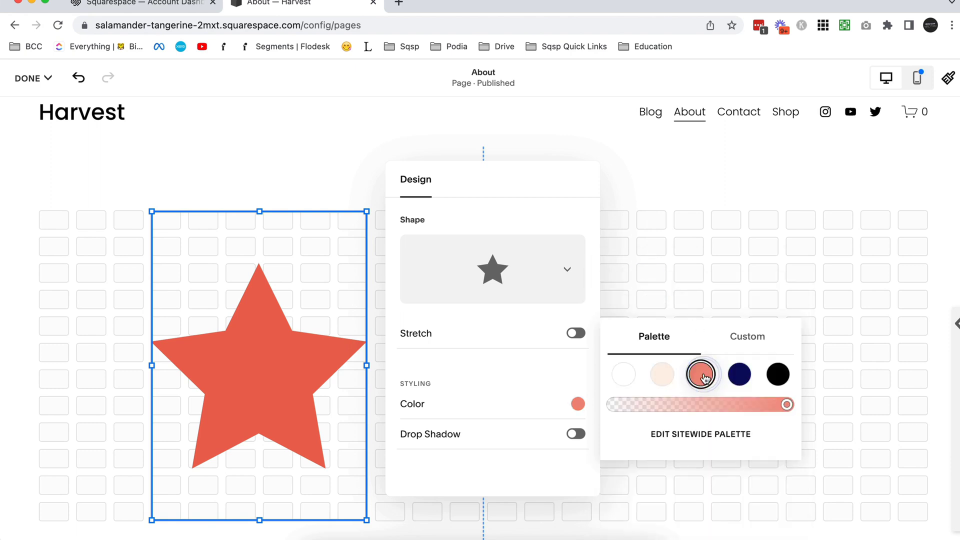
left_click(500, 192)
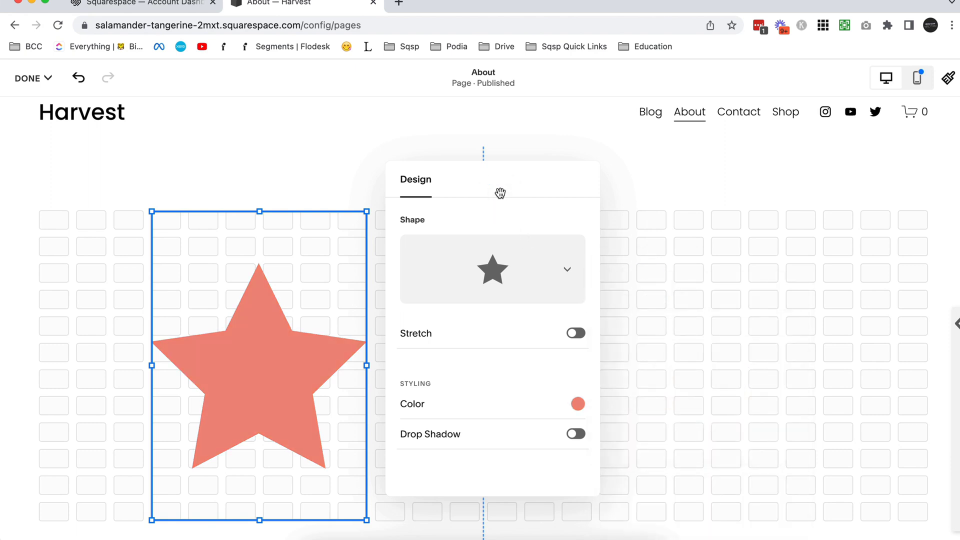
Enable the star's drop shadow with 39px distance, 41px blur and navy colour
left_click(576, 435)
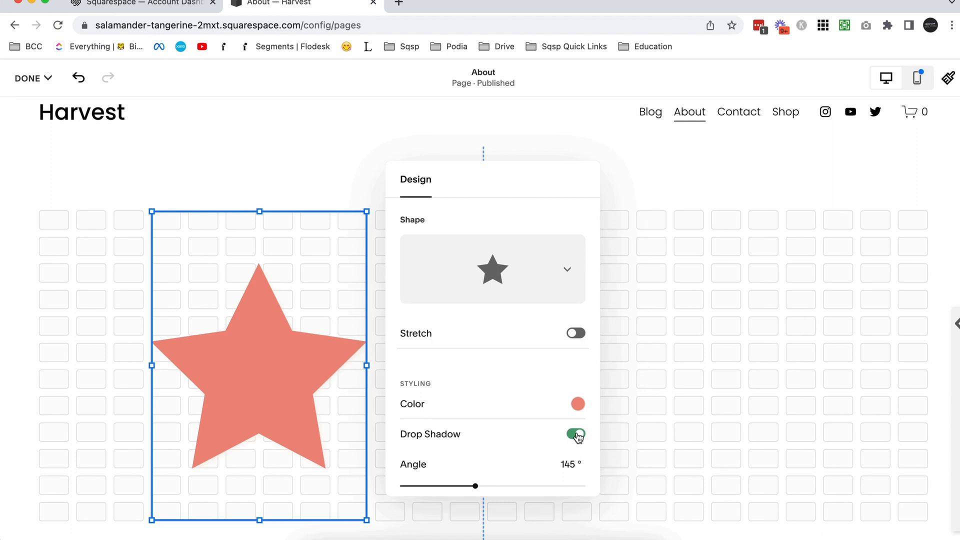
scroll(574, 436, "down", 3)
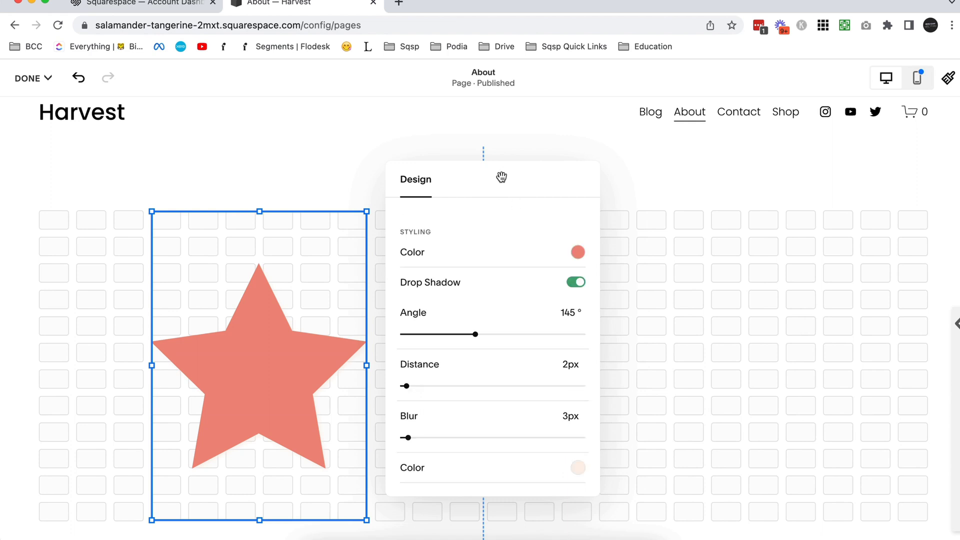
left_click_drag(501, 177, 510, 167)
scroll(311, 284, "down", 2)
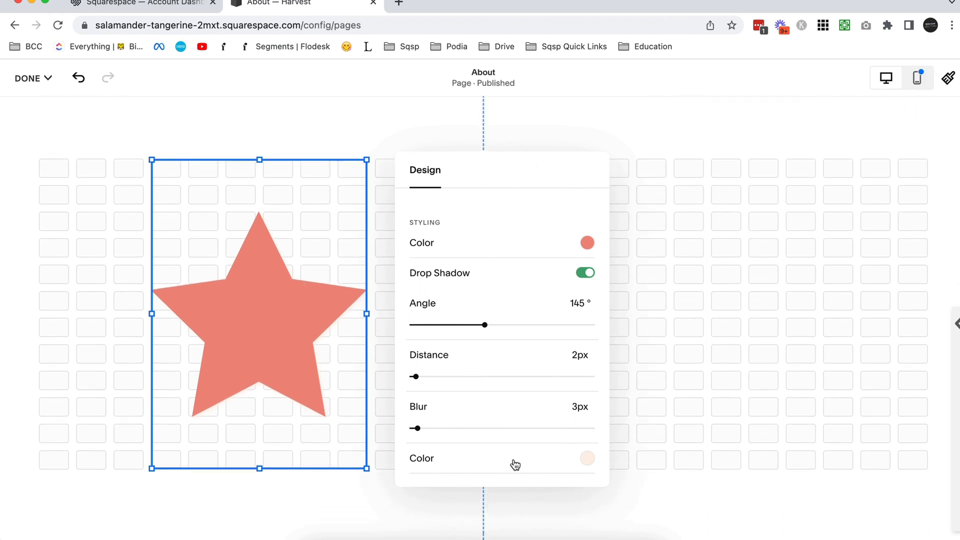
left_click(482, 376)
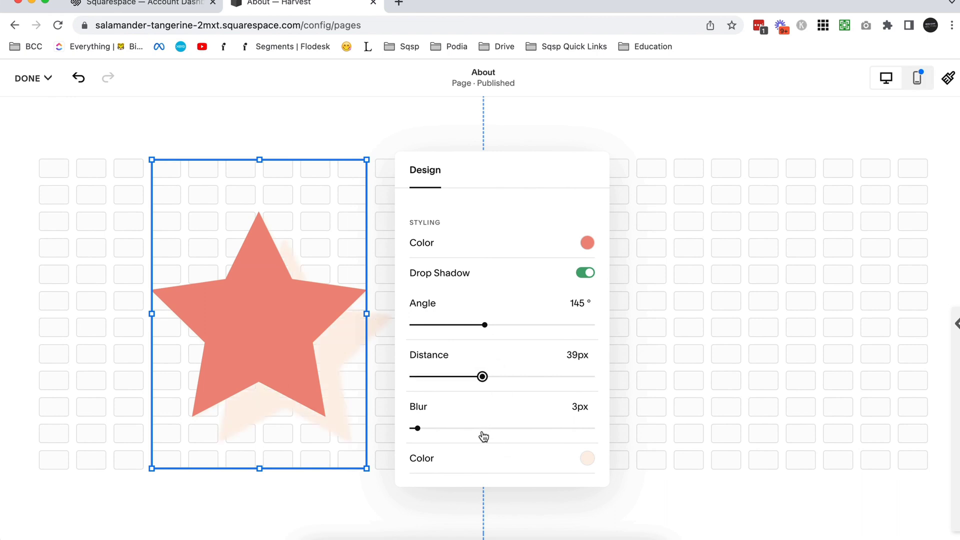
left_click(485, 428)
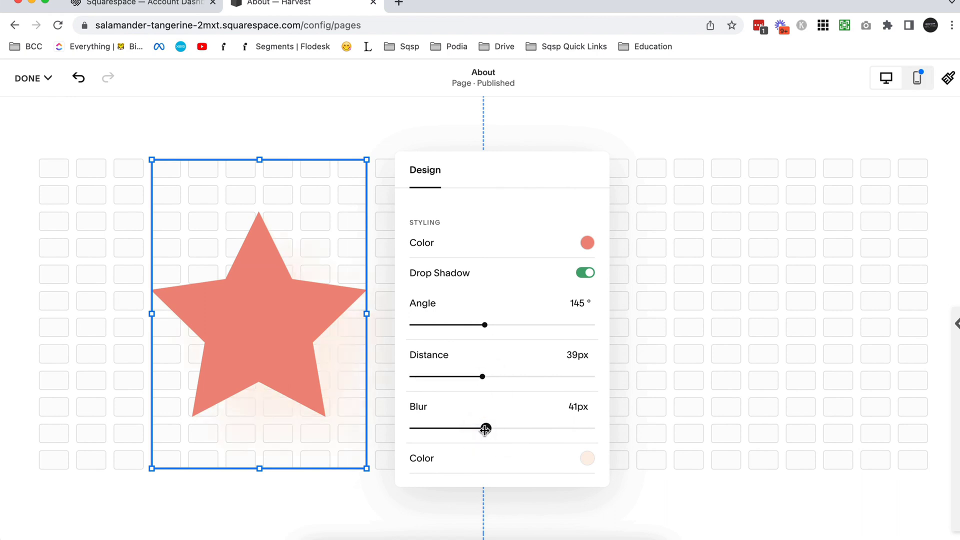
left_click(588, 458)
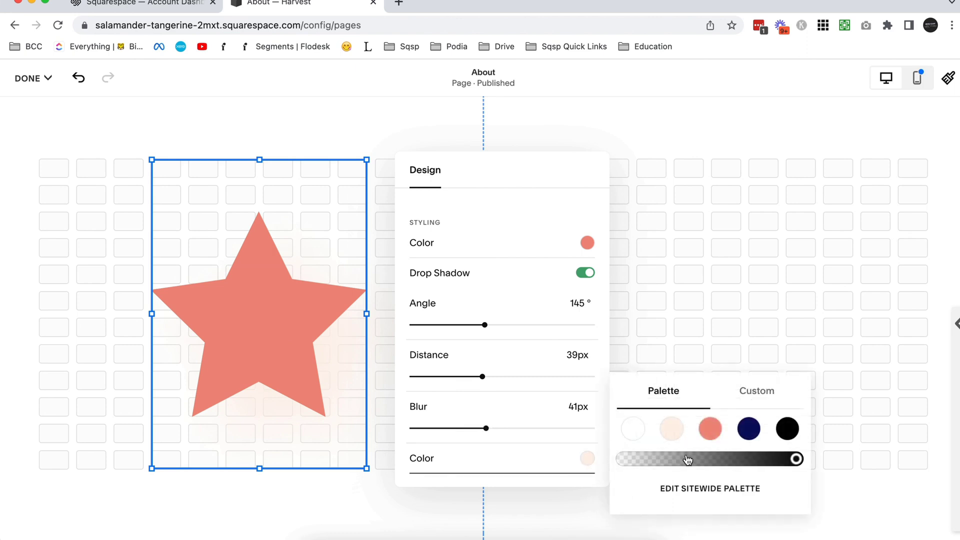
left_click(748, 435)
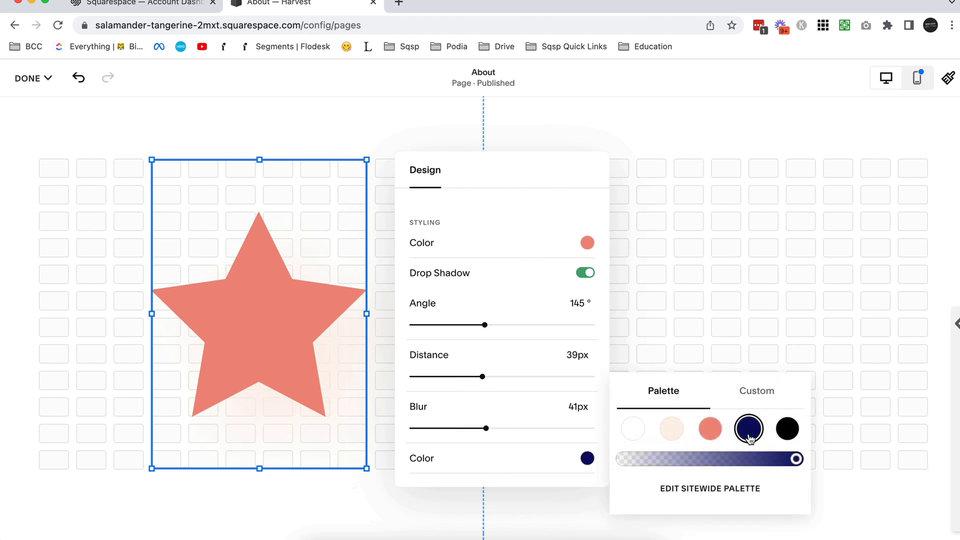
Try larger shadow distance and blur values, then set blur to 0px for a crisp navy shadow
left_click(602, 198)
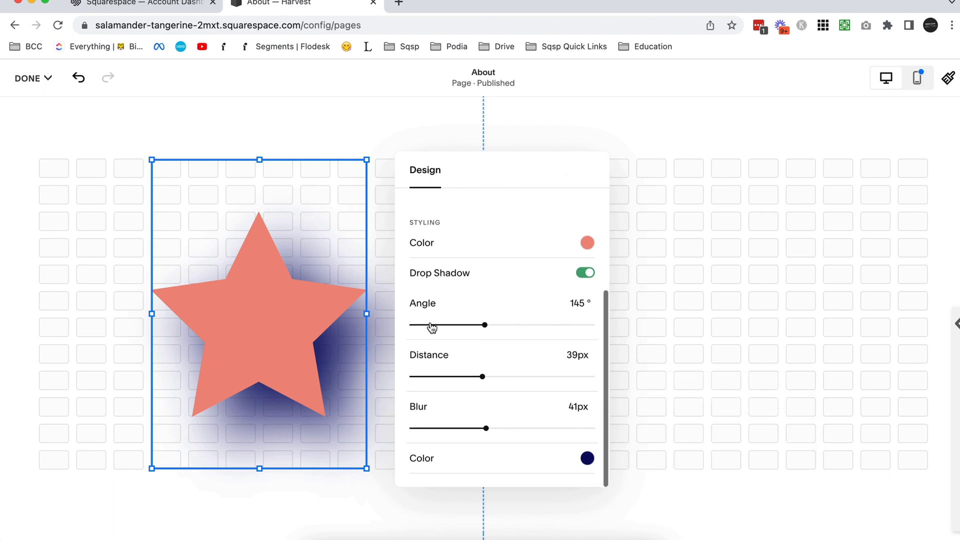
left_click_drag(482, 377, 508, 376)
left_click_drag(485, 428, 623, 428)
left_click_drag(518, 433, 581, 428)
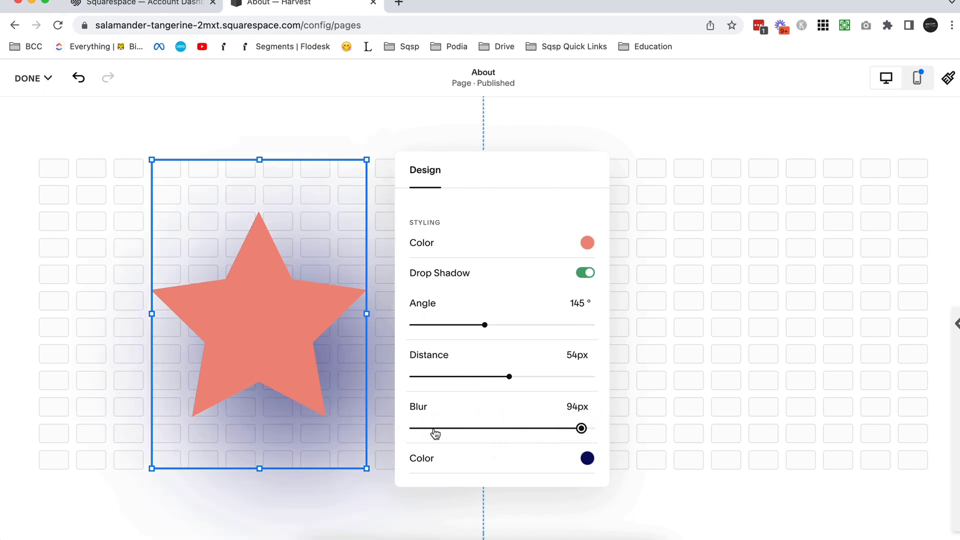
left_click(398, 429)
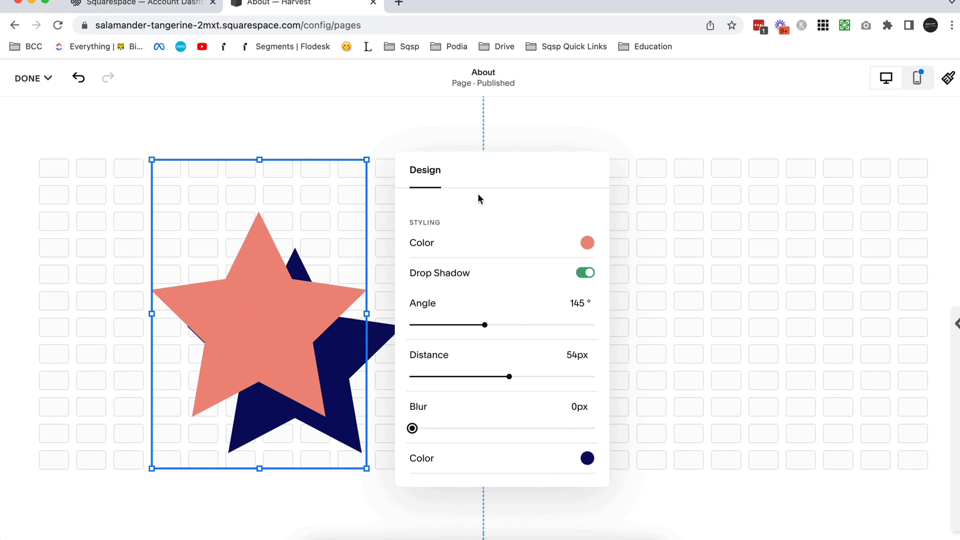
Reduce the shadow distance to 13px
left_click_drag(498, 167, 526, 165)
left_click(519, 374)
left_click(495, 374)
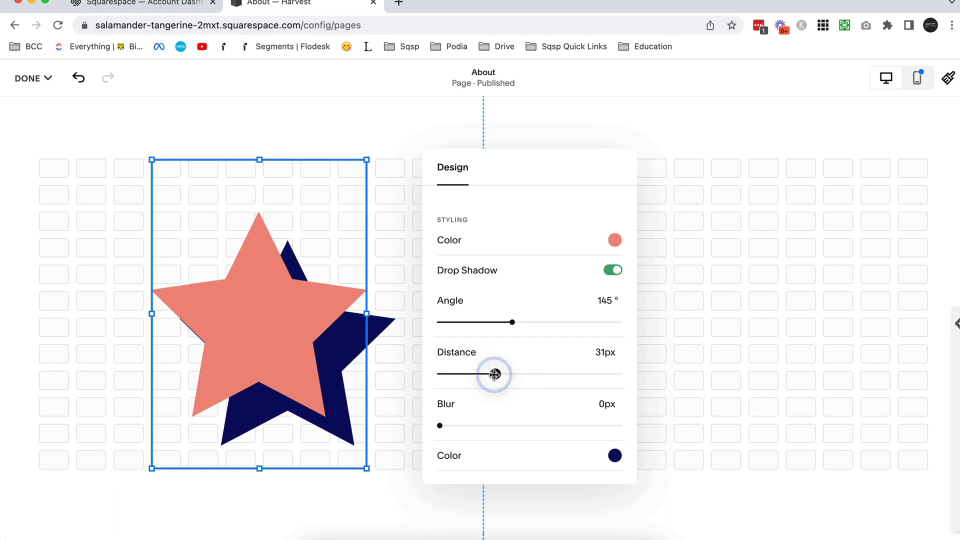
left_click(477, 374)
left_click(461, 374)
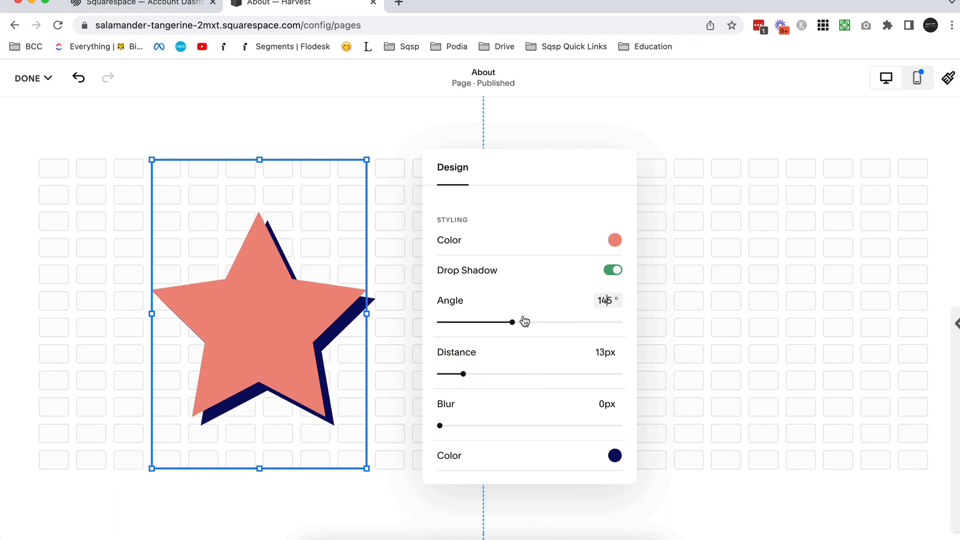
Set the shadow angle to 336° so it falls upper-left of the star
left_click(481, 322)
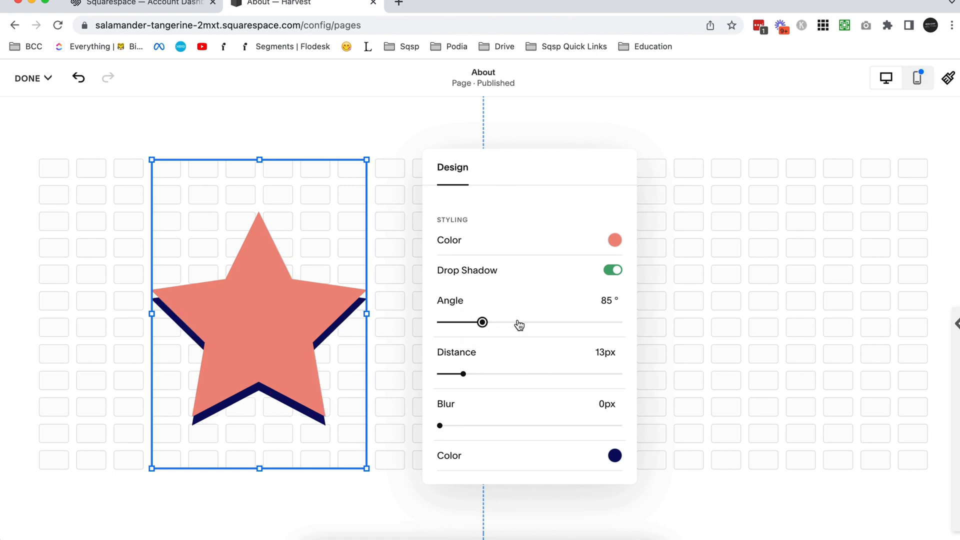
left_click(444, 321)
left_click(531, 322)
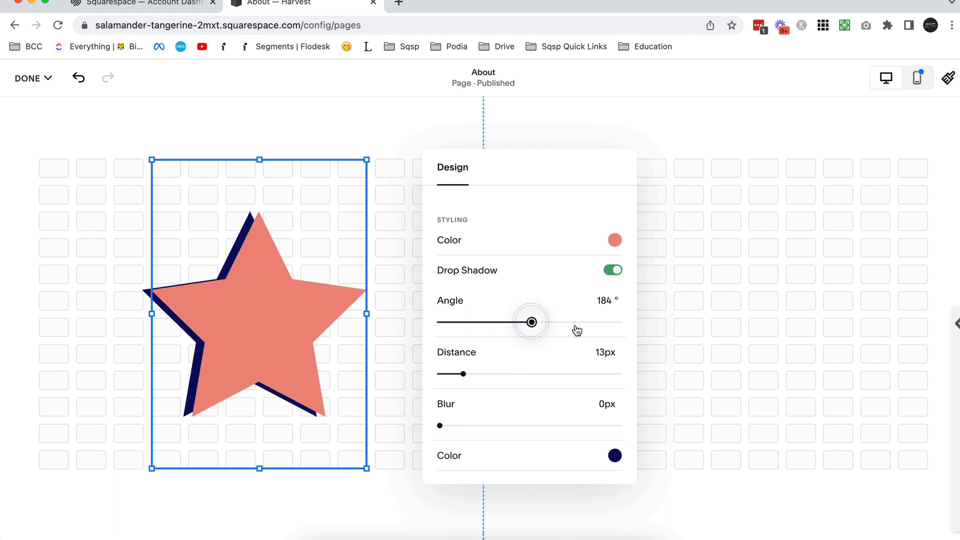
left_click(587, 323)
left_click(608, 323)
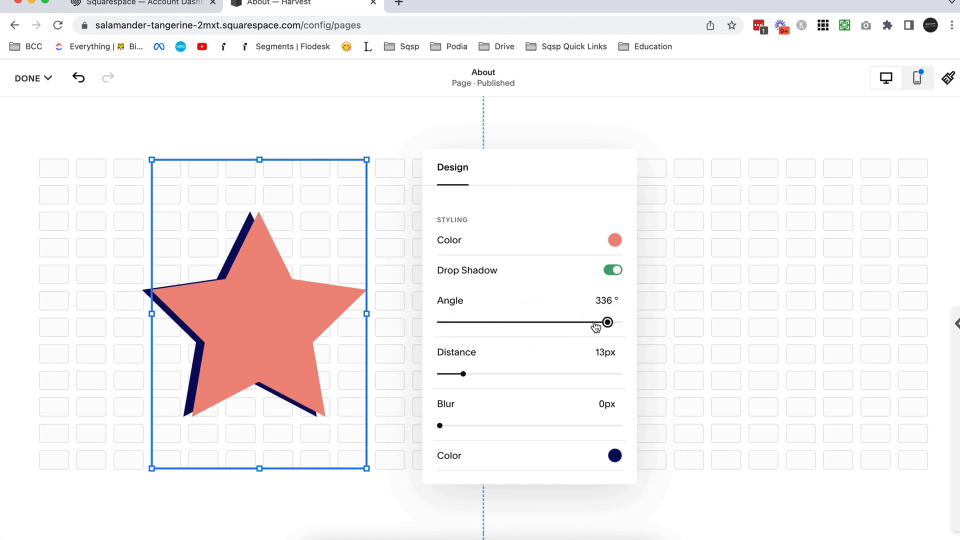
Deselect the star and inspect the yellow flower and the faint star behind the quote
left_click(662, 265)
scroll(661, 266, "down", 6)
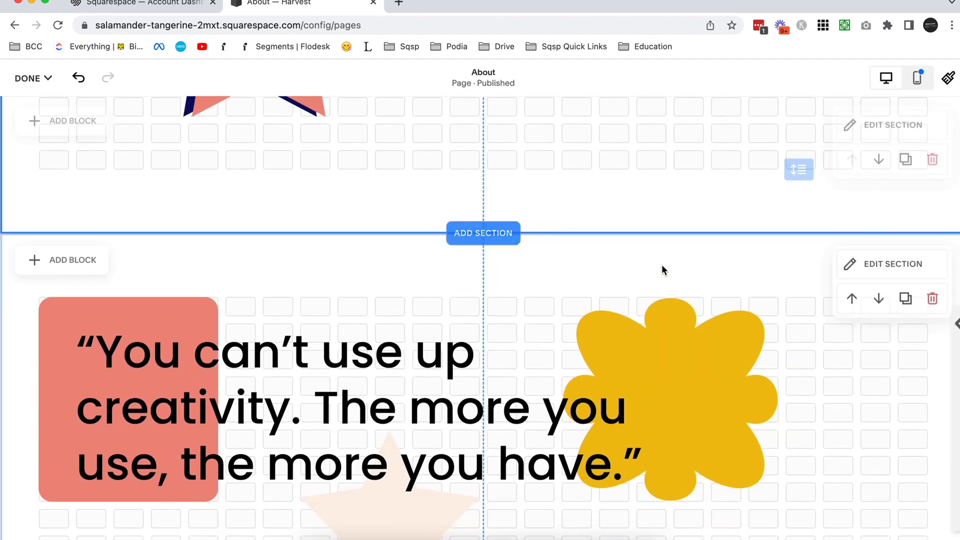
scroll(661, 270, "down", 4)
left_click(744, 219)
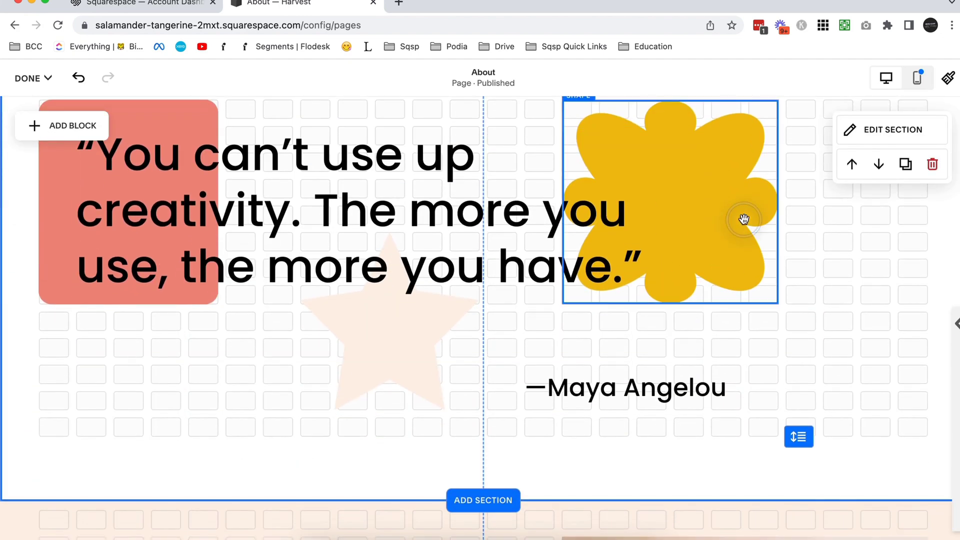
scroll(742, 205, "up", 3)
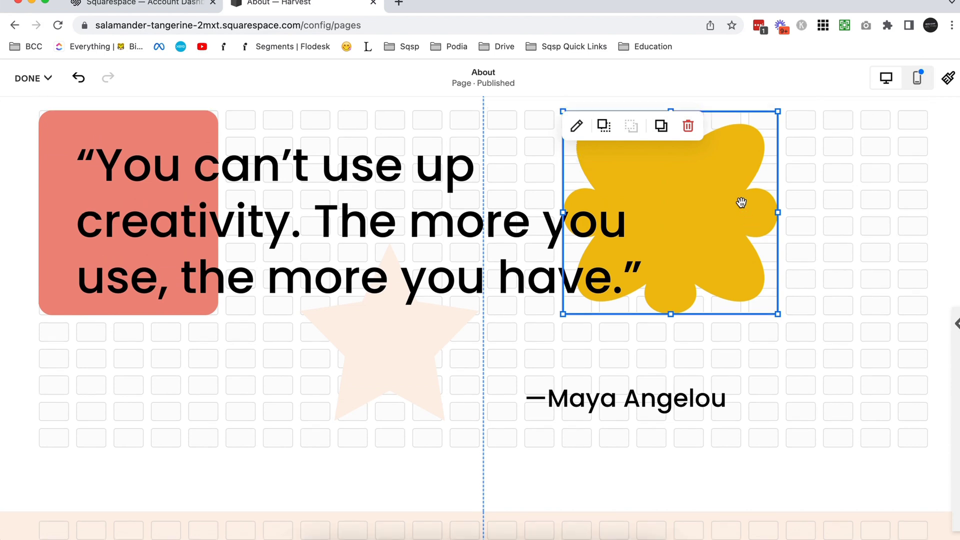
scroll(752, 200, "down", 2)
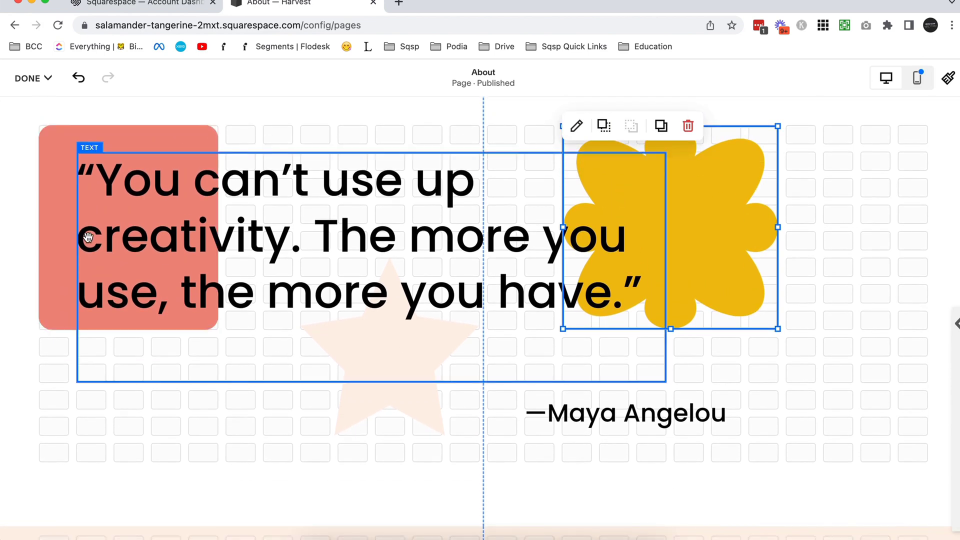
left_click(412, 399)
Inspect the coral flower shape block further down the page
scroll(618, 297, "up", 4)
scroll(455, 453, "down", 10)
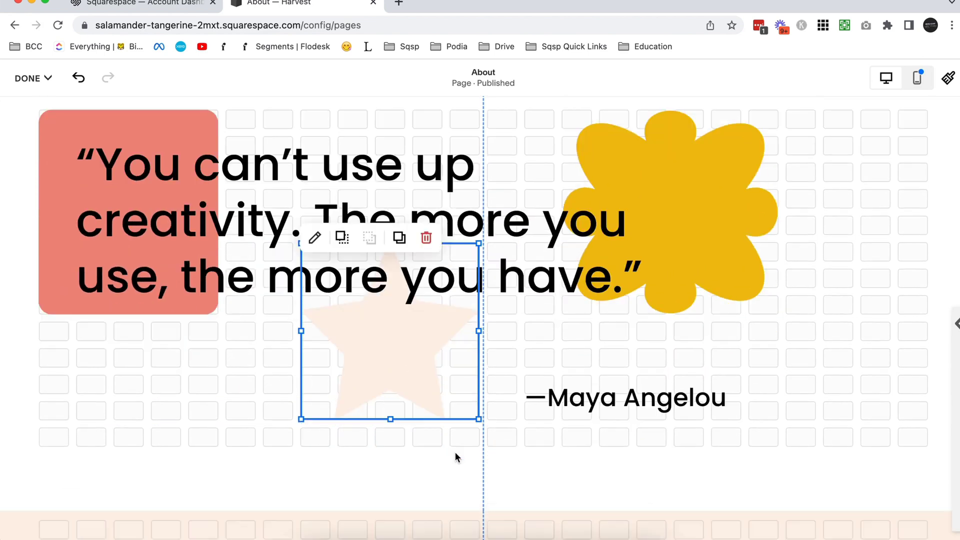
scroll(455, 452, "down", 2)
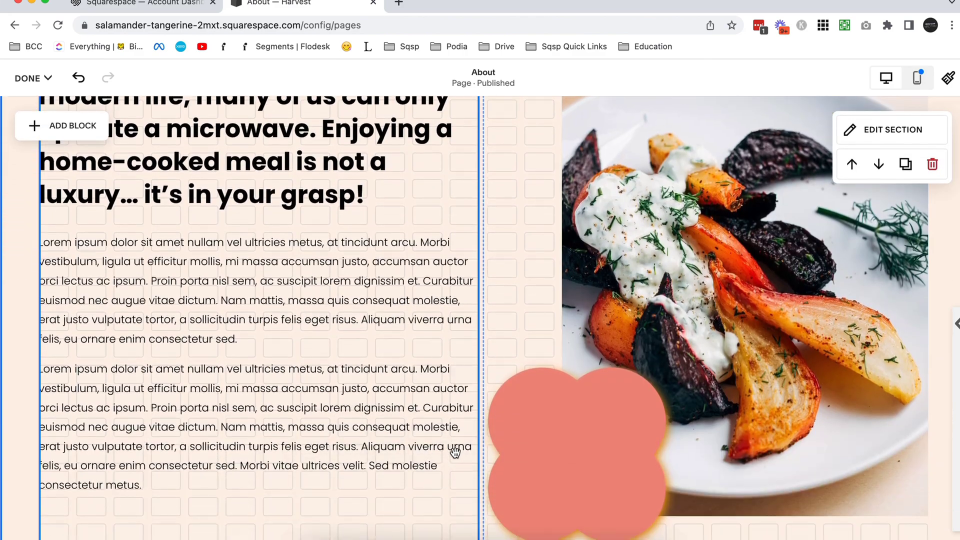
left_click(588, 450)
scroll(587, 449, "up", 3)
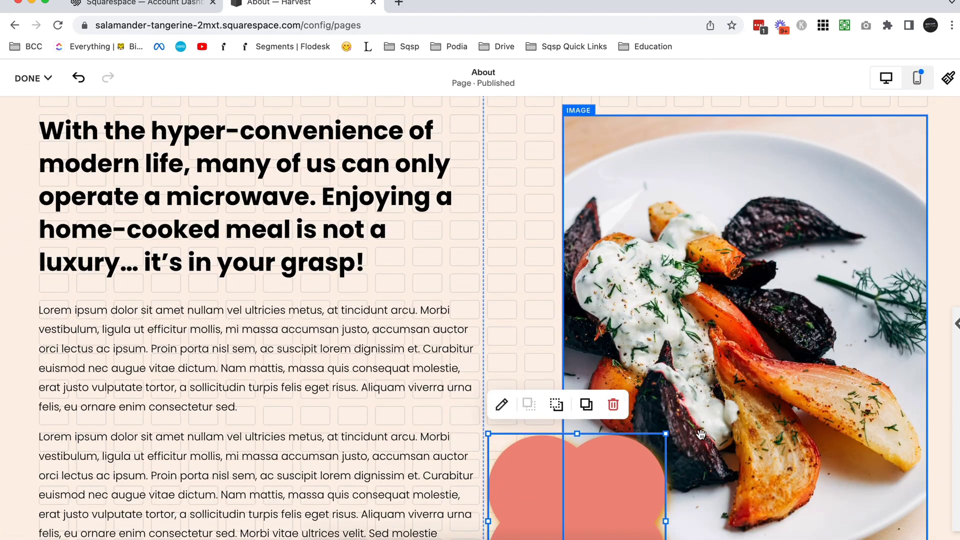
scroll(677, 419, "down", 6)
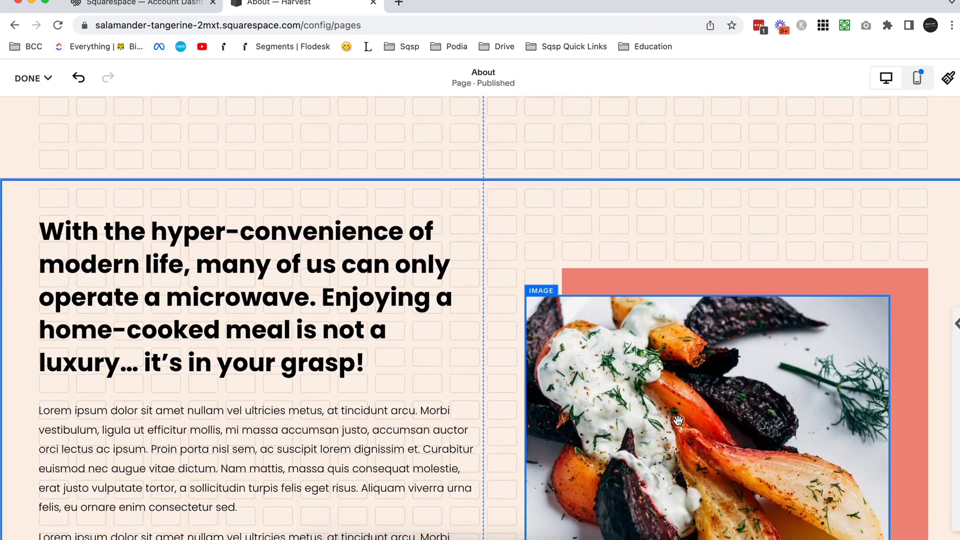
scroll(703, 240, "down", 2)
Inspect the large coral backdrop shape and the food photo layered over it
left_click(703, 240)
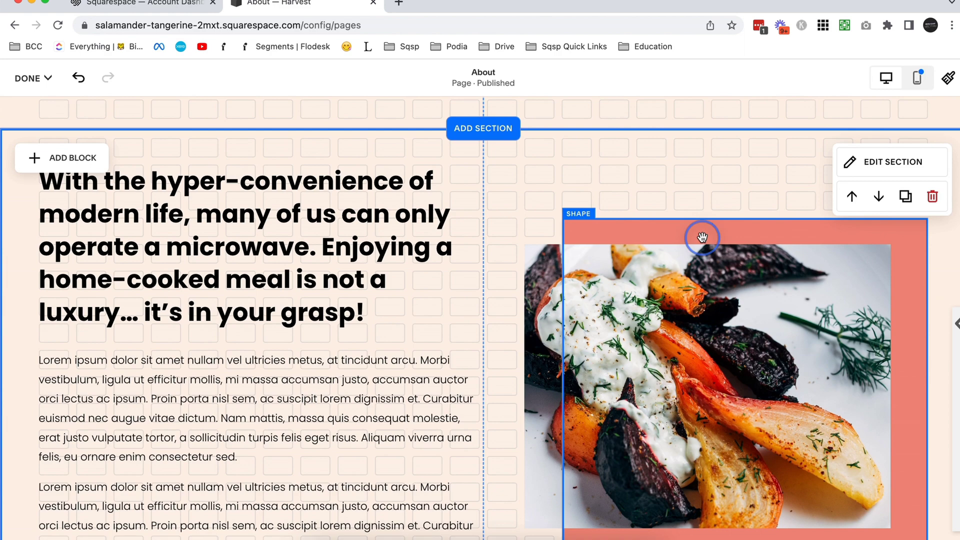
scroll(678, 357, "down", 1)
left_click(632, 344)
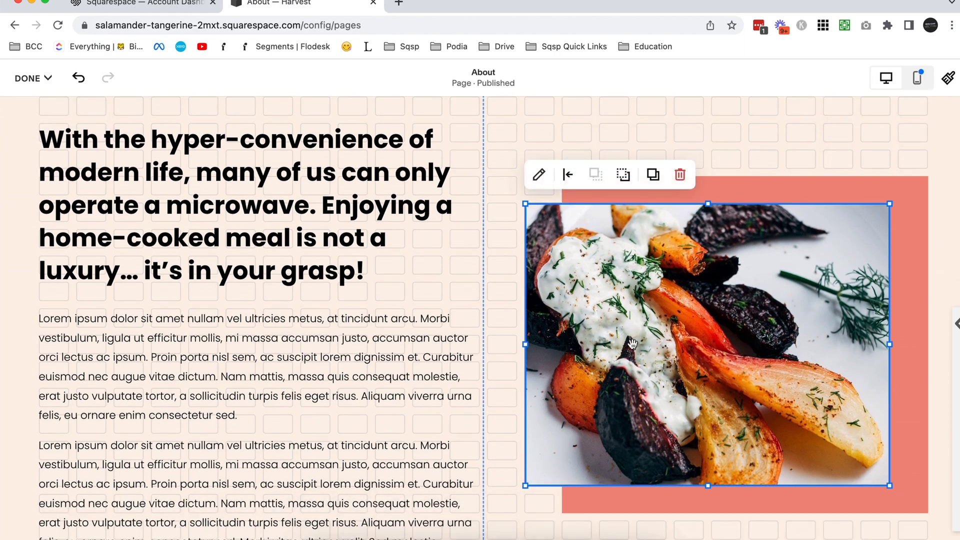
scroll(631, 344, "down", 4)
scroll(629, 345, "up", 3)
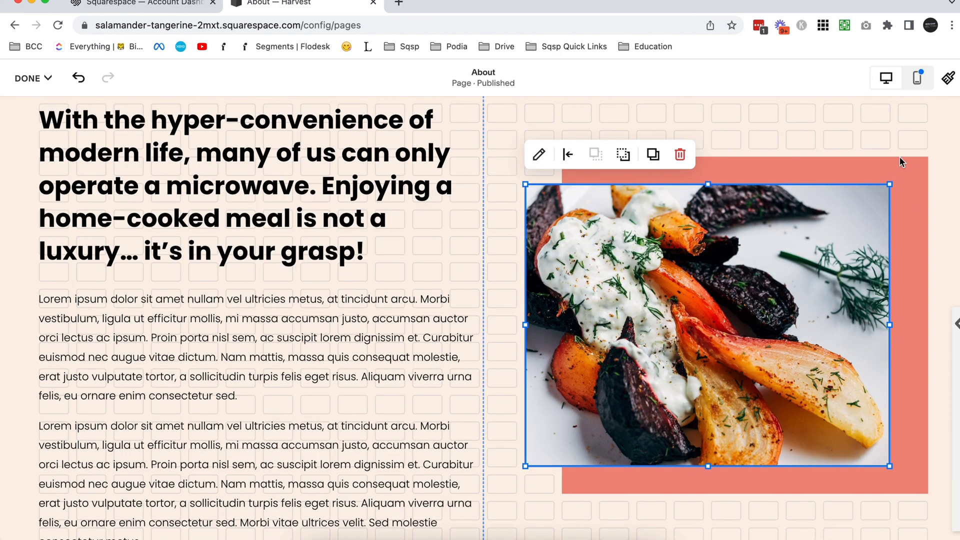
scroll(802, 316, "down", 7)
Inspect the first Lorem ipsum card, then scroll back up to the coral star
scroll(802, 317, "down", 8)
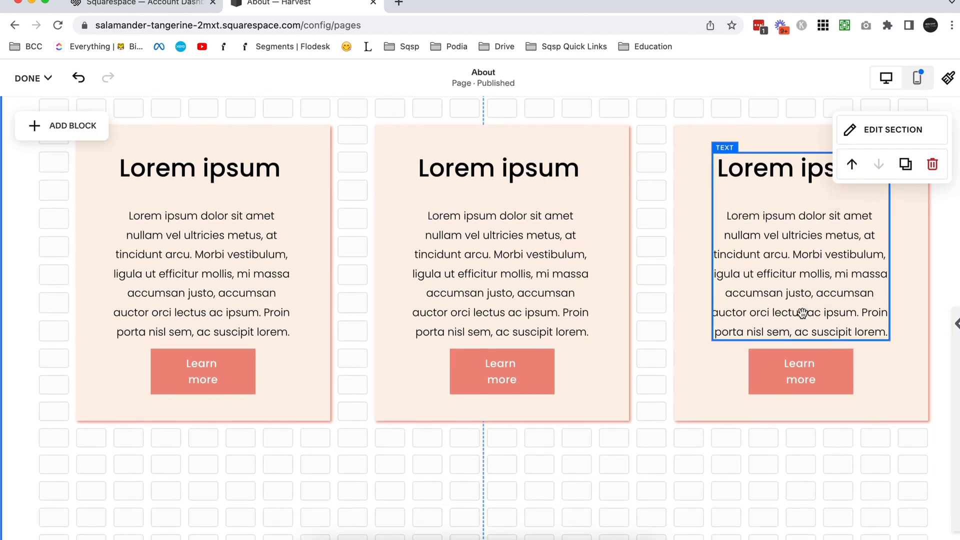
scroll(450, 185, "up", 1)
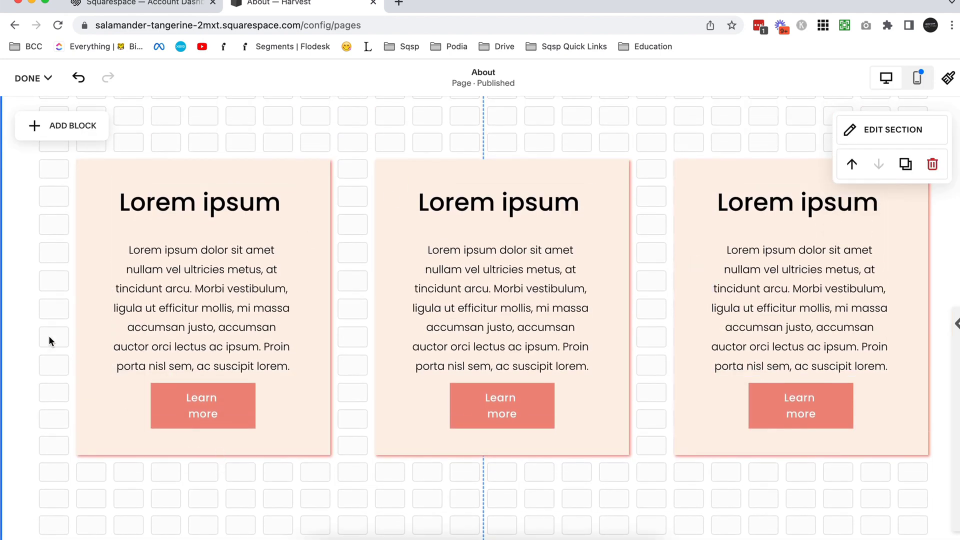
left_click(243, 177)
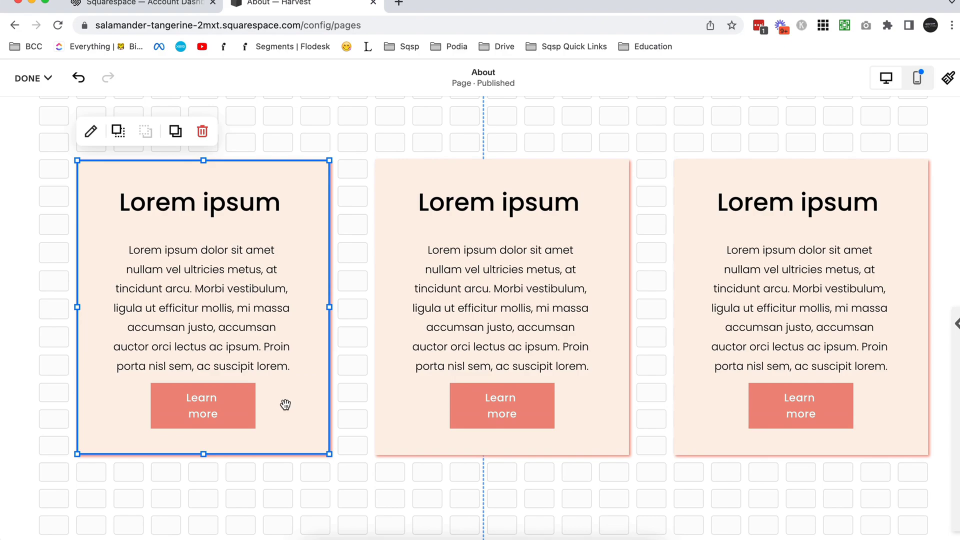
scroll(285, 403, "down", 3)
scroll(285, 403, "up", 10)
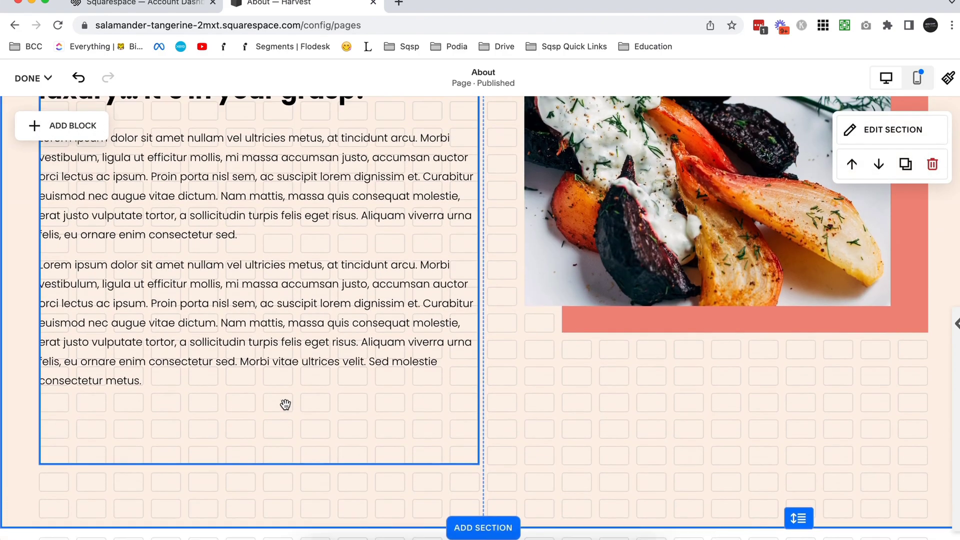
scroll(285, 403, "up", 8)
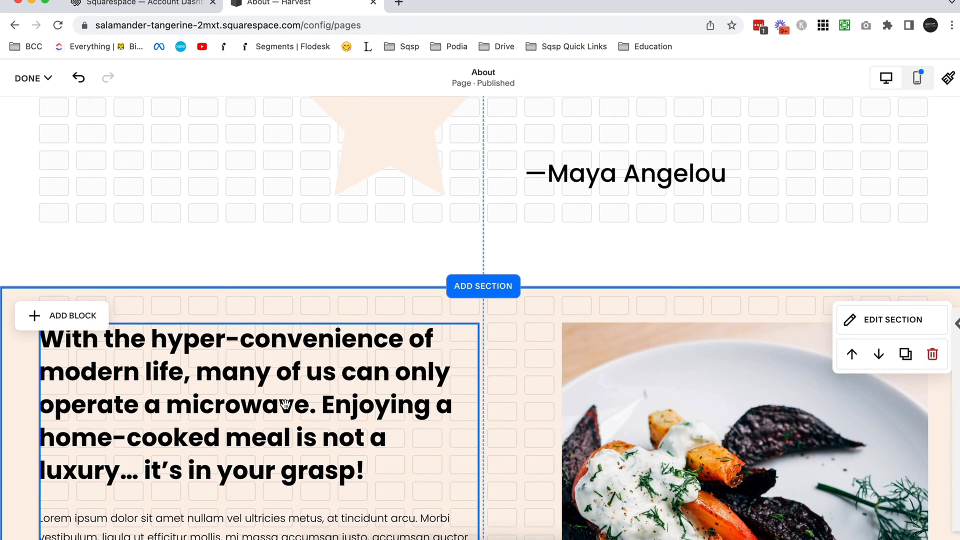
scroll(285, 404, "up", 12)
scroll(285, 404, "down", 2)
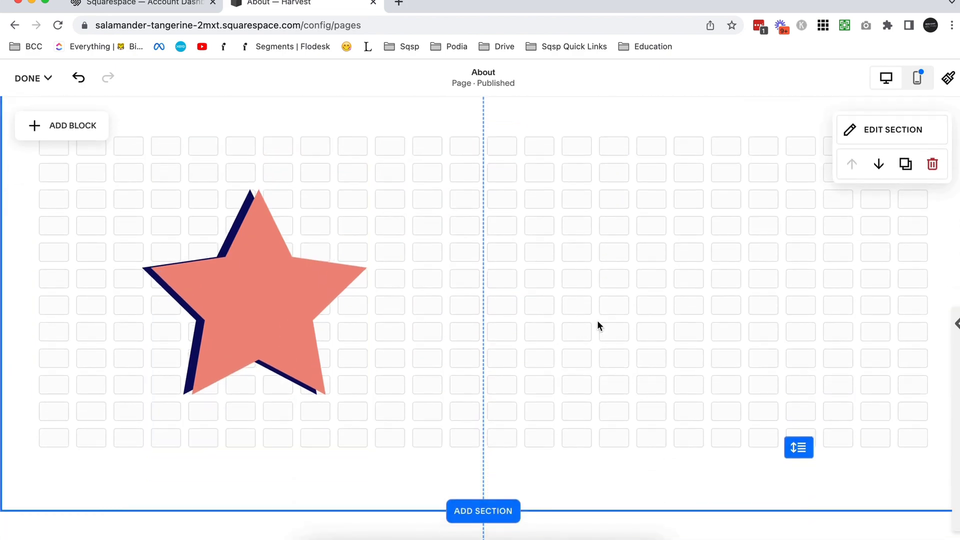